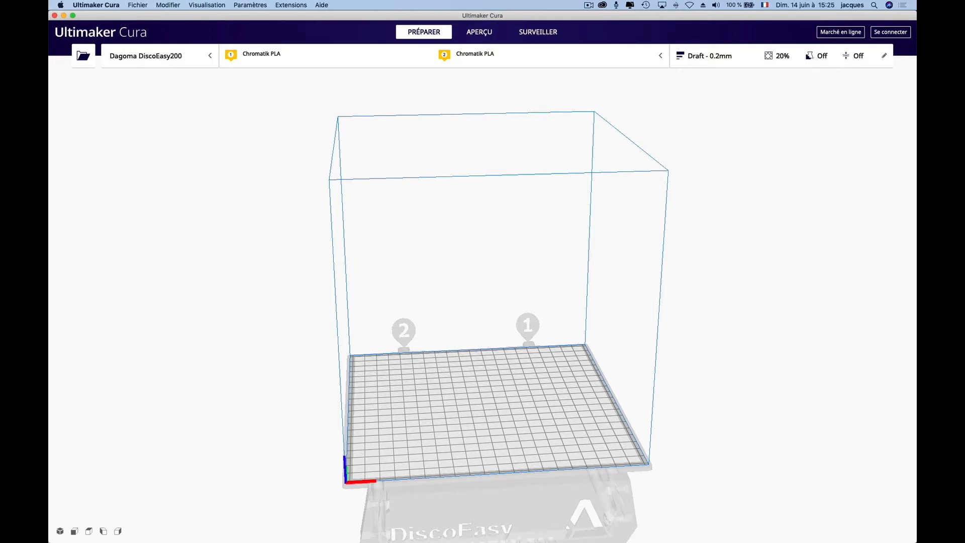
- Switch to the text editor and read through the nozzle unclogging G-code commands in dagoma0.g
key(super+Tab)
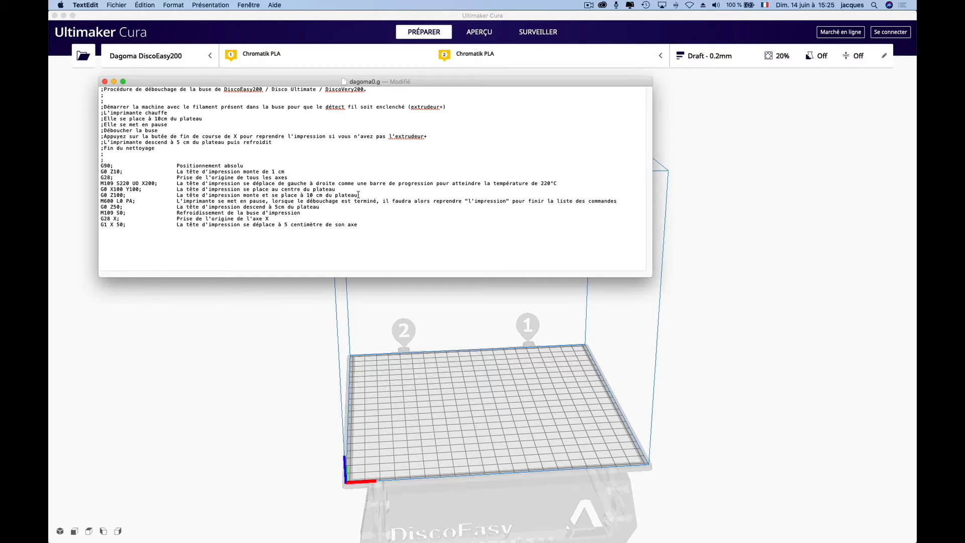
drag(358, 194, 99, 194)
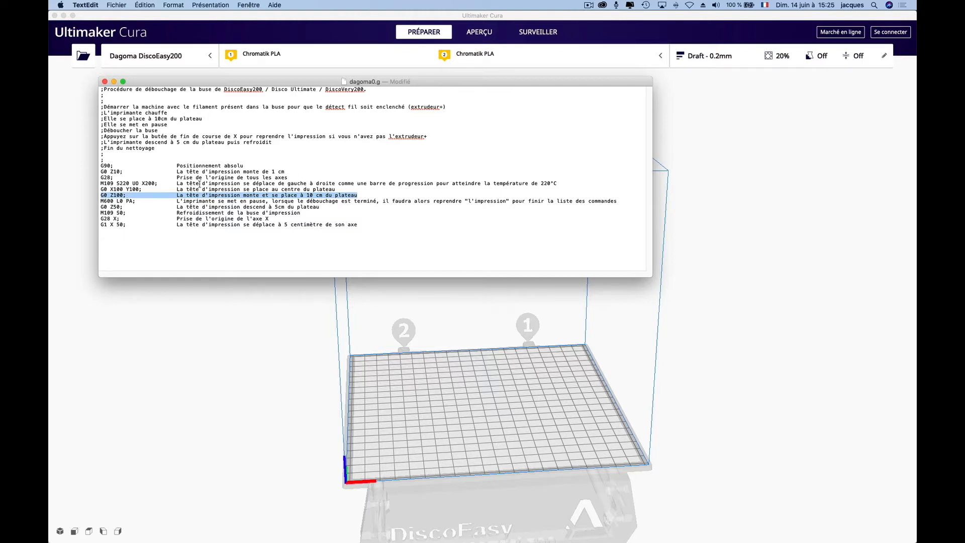
drag(157, 184, 143, 185)
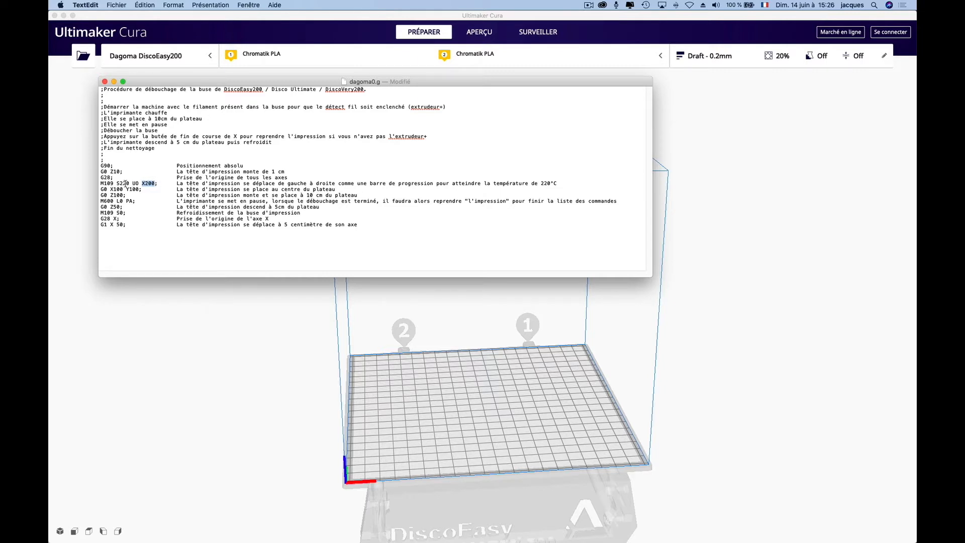
drag(119, 184, 128, 184)
drag(100, 183, 129, 183)
click(117, 195)
double_click(118, 195)
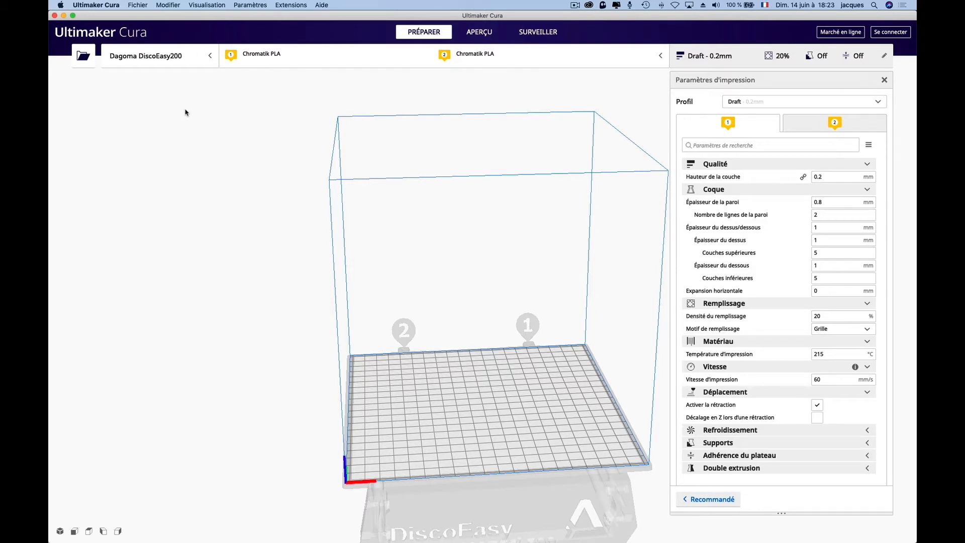
- Open the preferences and start adding a non-networked printer, choosing the Dagoma DiscoEasy200 model
click(108, 6)
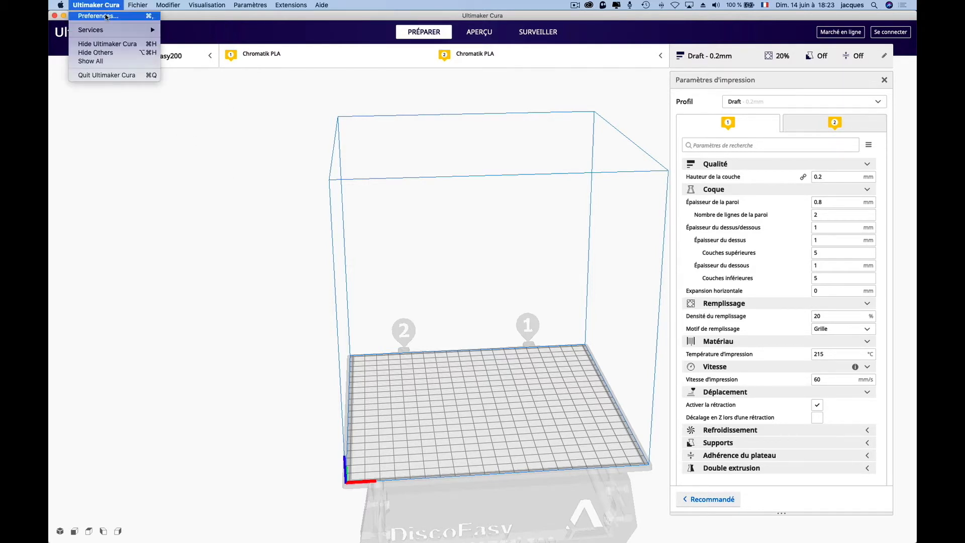
click(107, 17)
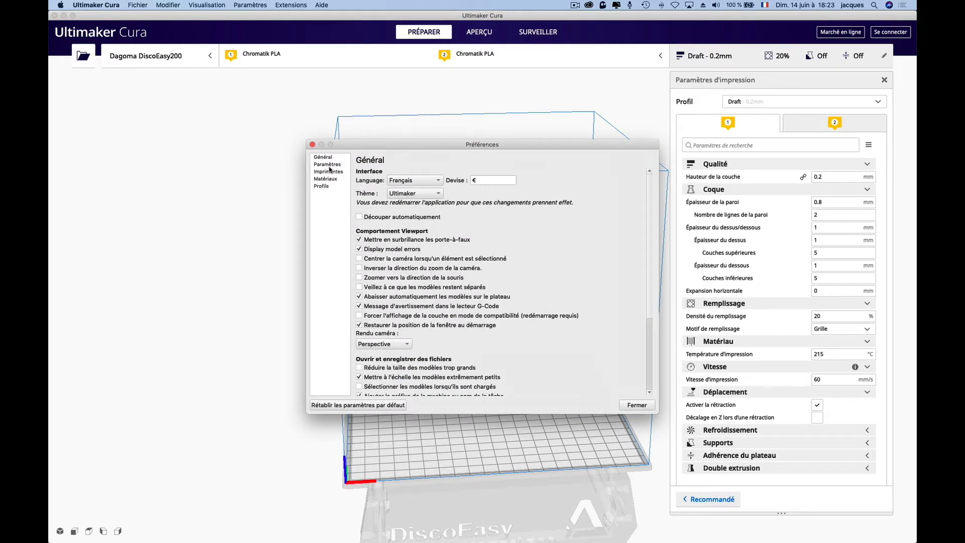
click(330, 172)
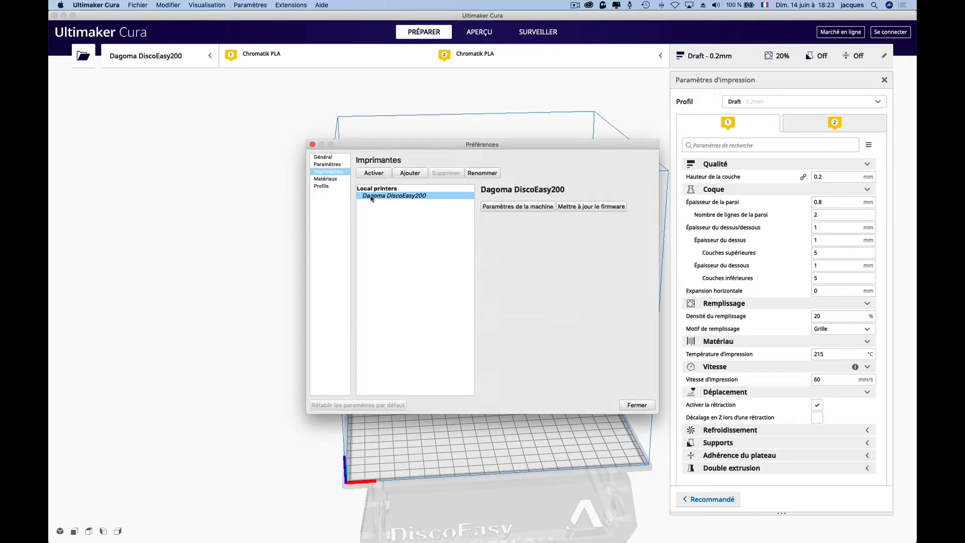
click(409, 174)
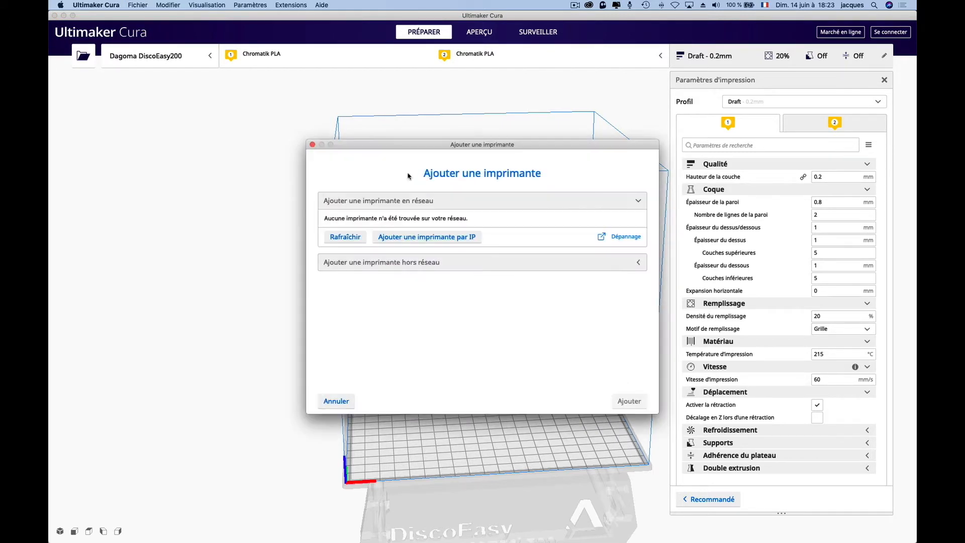
click(438, 263)
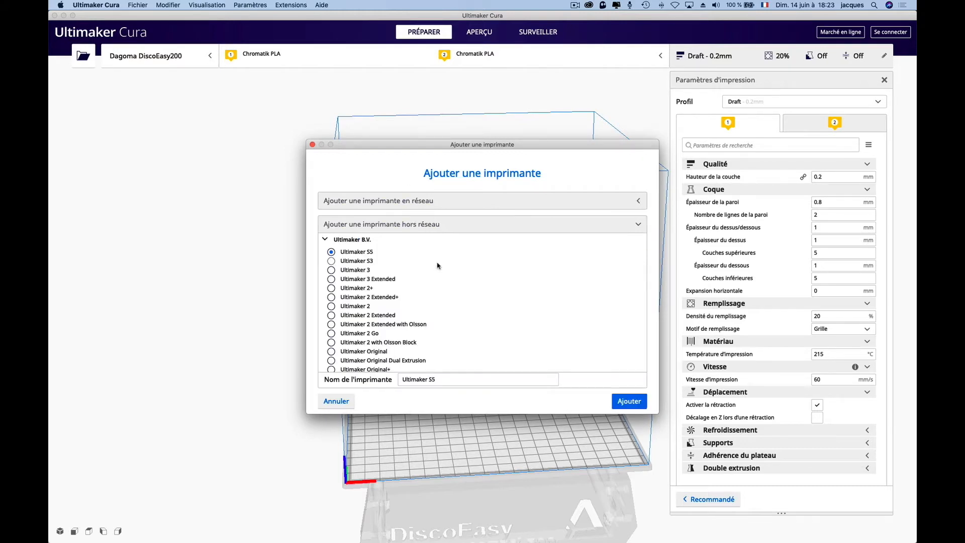
scroll(438, 281, down, 10)
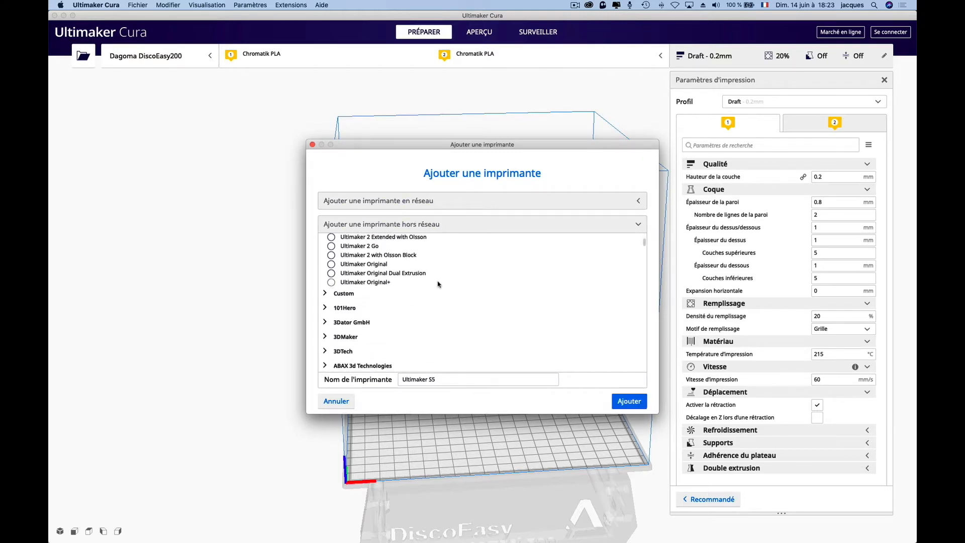
scroll(438, 284, down, 10)
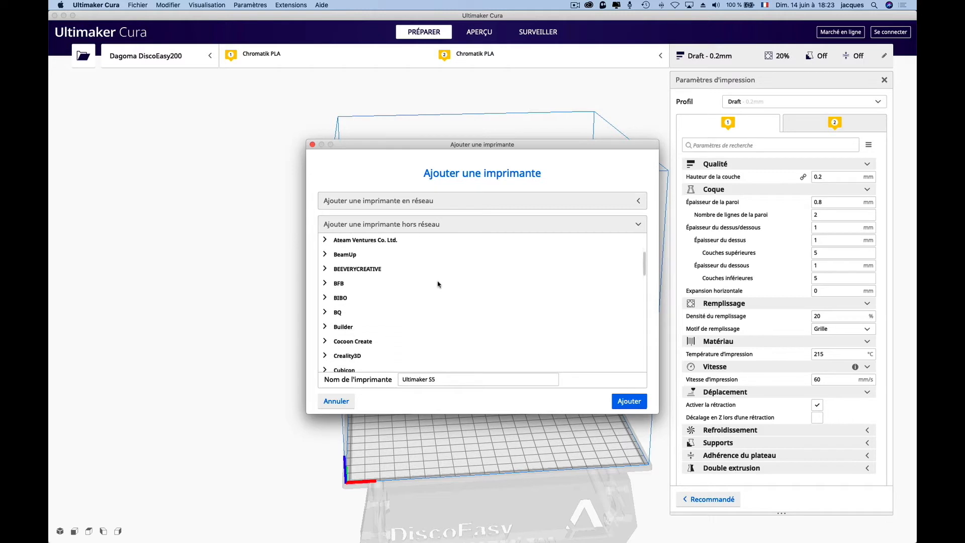
click(345, 305)
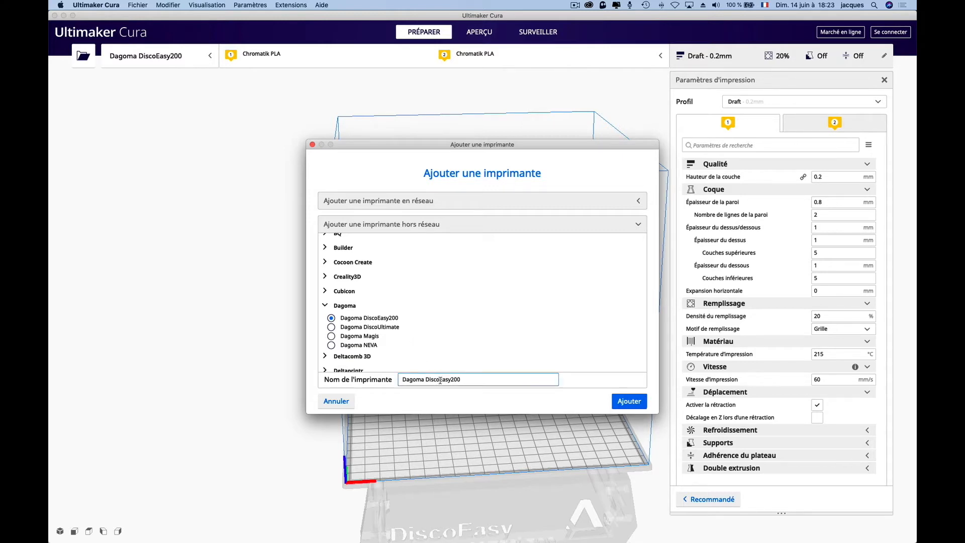
- Name the new printer Discovery200 buse 1mm and add it
drag(440, 381, 497, 378)
text(very)
text(200)
text( buse)
text(1)
text( 1mm)
drag(426, 380, 395, 381)
key(BackSpace)
click(628, 401)
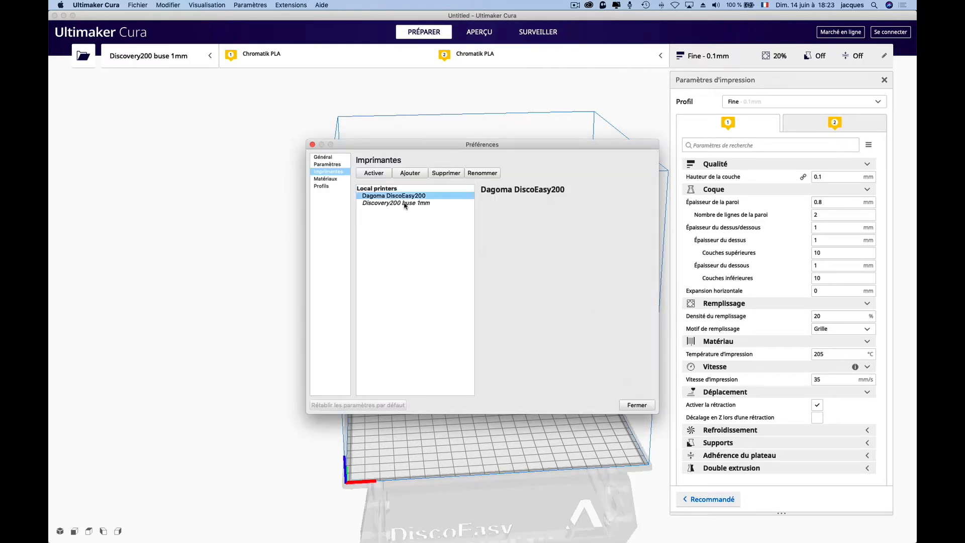
- Open the machine settings of Discovery200 buse 1mm and set the Z height to 300 mm
click(405, 203)
click(507, 206)
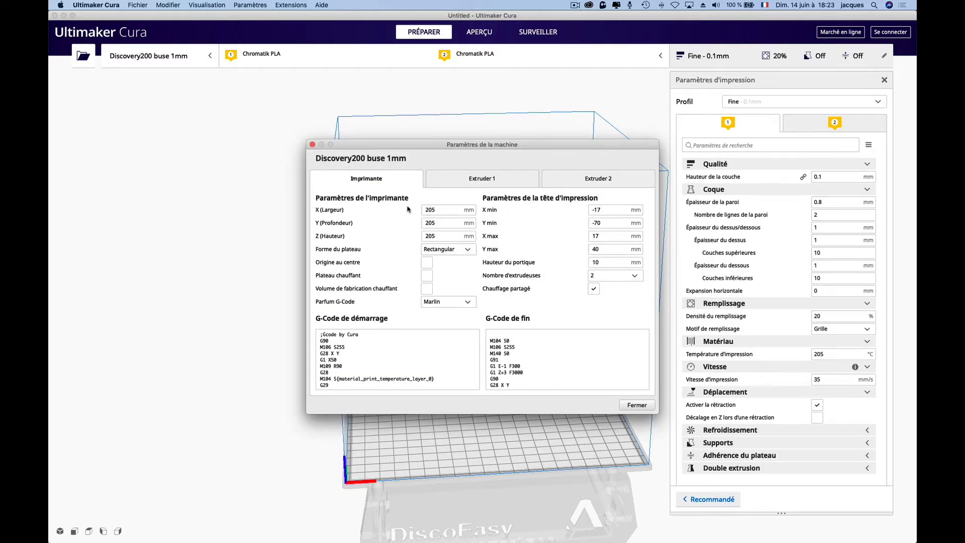
click(444, 236)
drag(444, 236, 413, 238)
text(300)
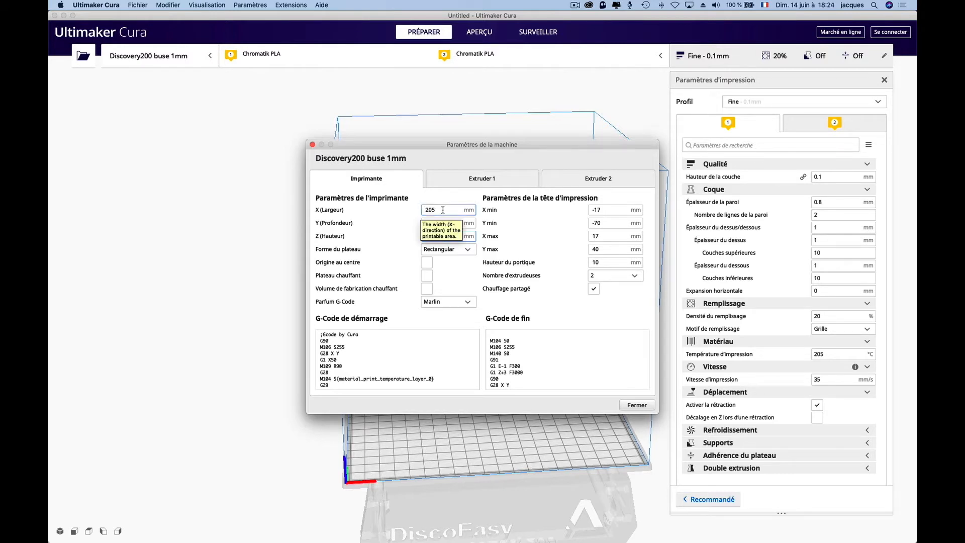
- Set Extruder 1's nozzle size to 1 mm and close the machine settings
click(483, 182)
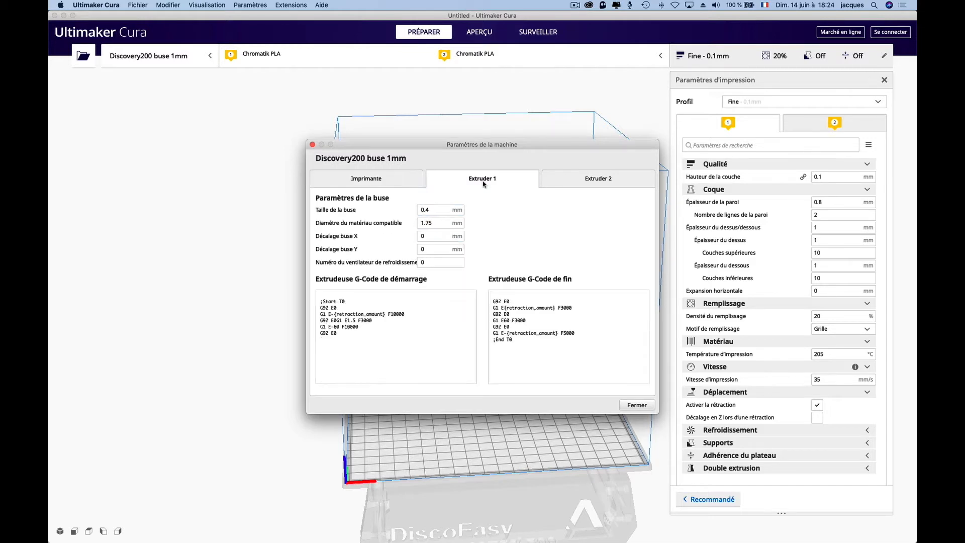
drag(433, 209, 417, 208)
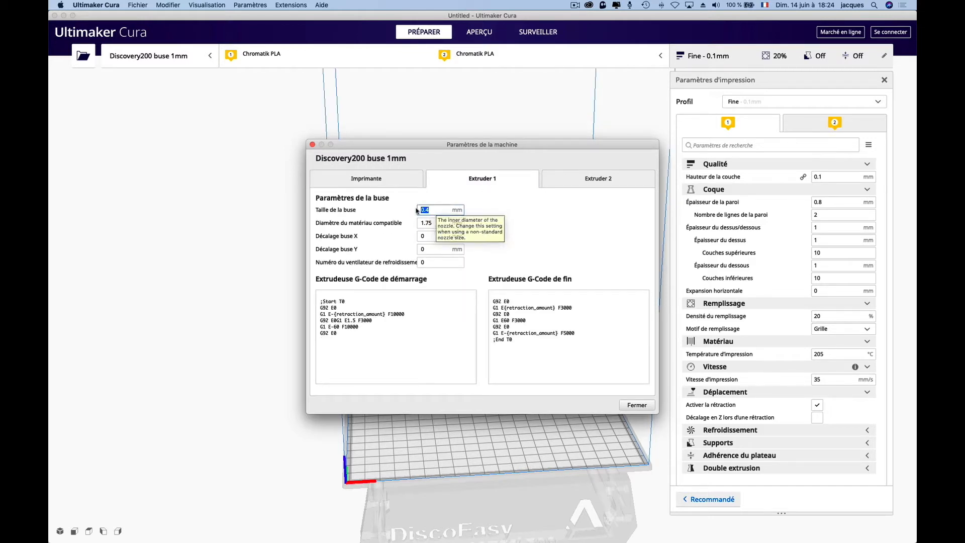
text(1)
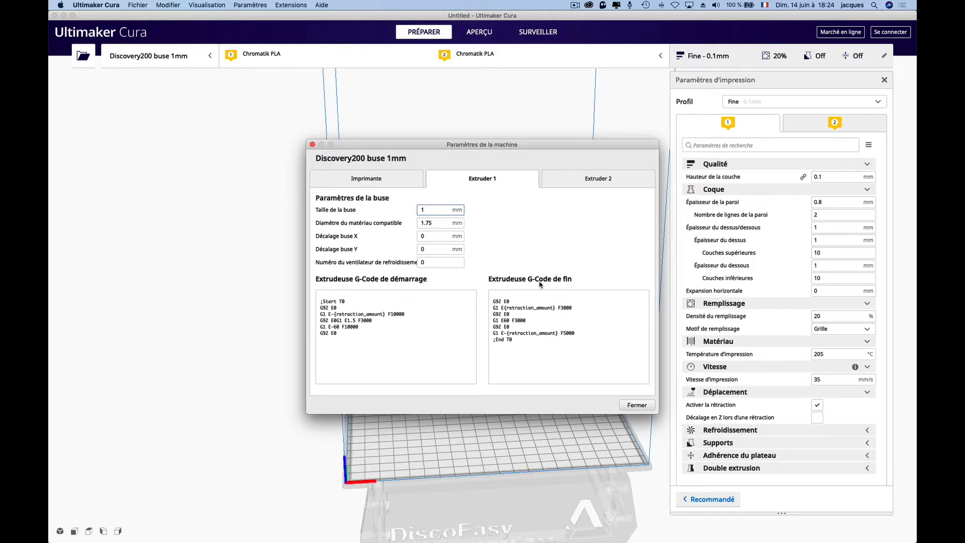
click(637, 405)
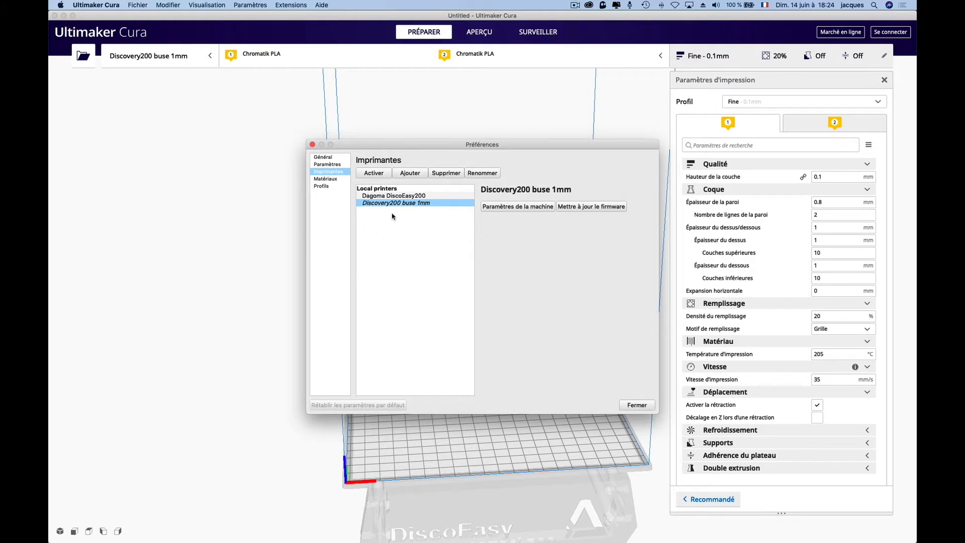
- Make initial layer height, line width and initial layer line width visible in the setting visibility list
click(329, 165)
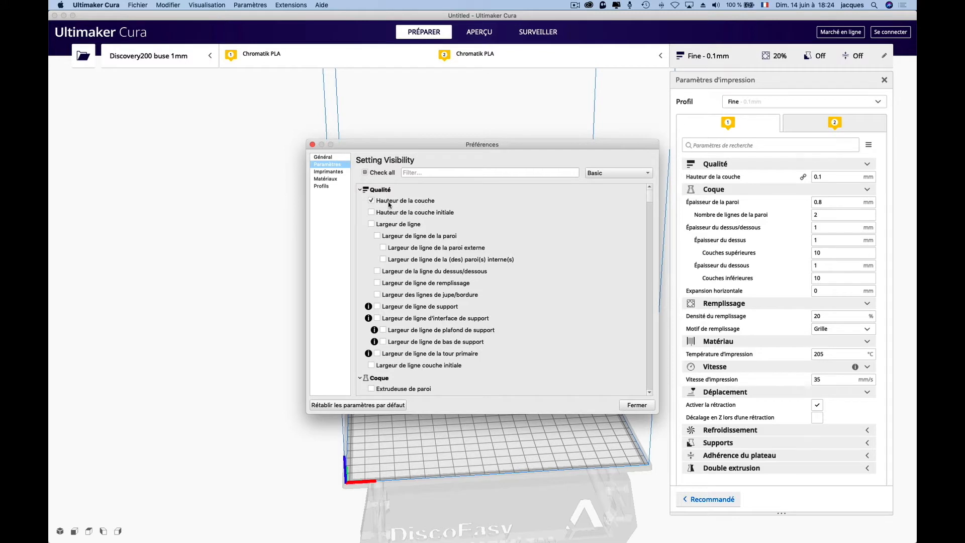
mouse_move(391, 205)
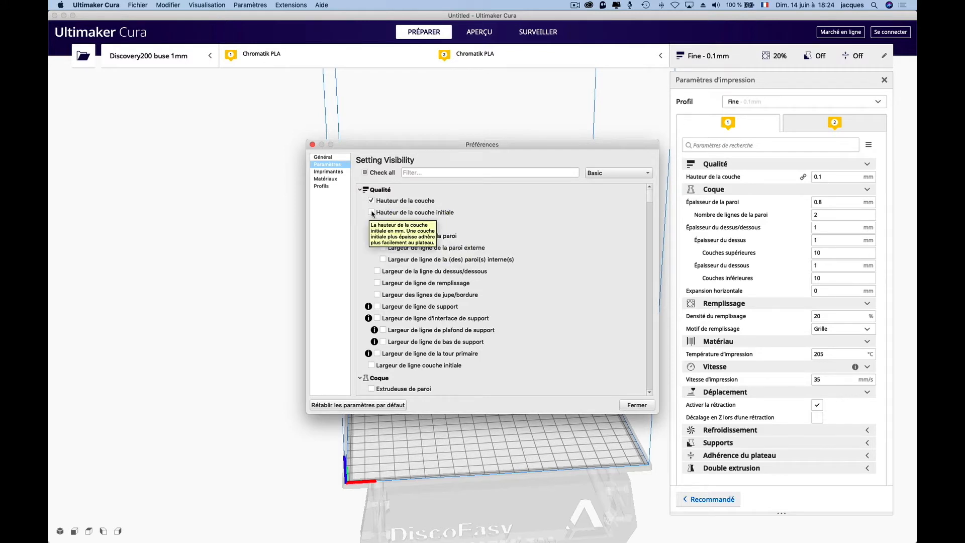
click(373, 214)
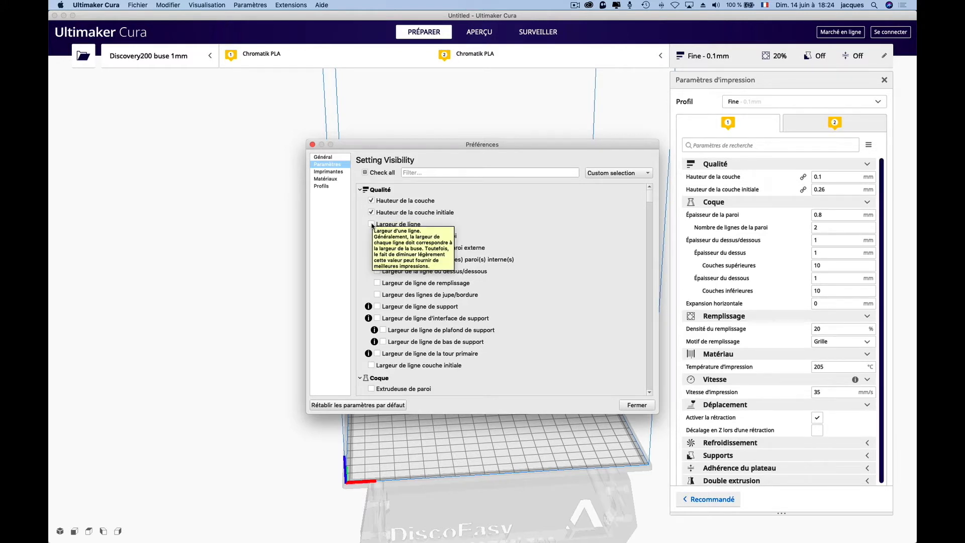
click(372, 225)
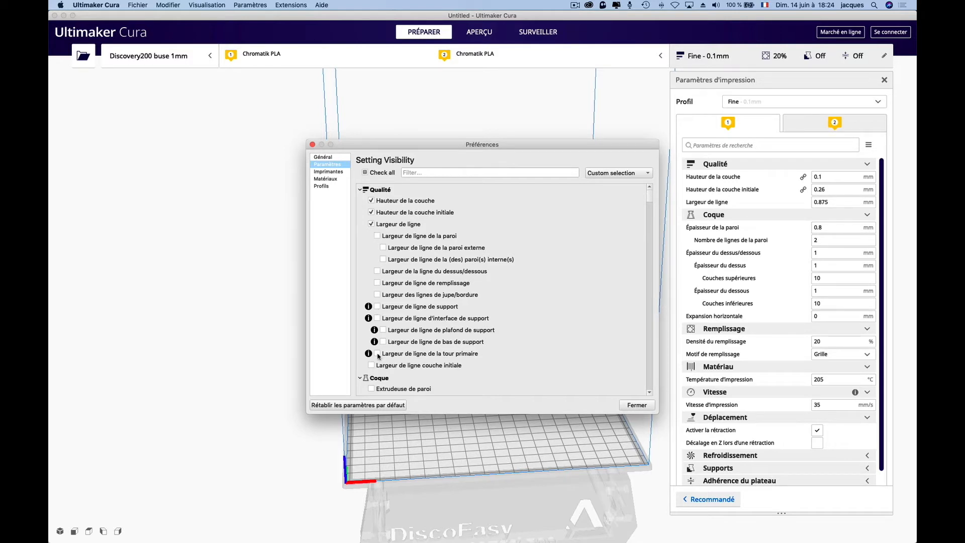
mouse_move(372, 367)
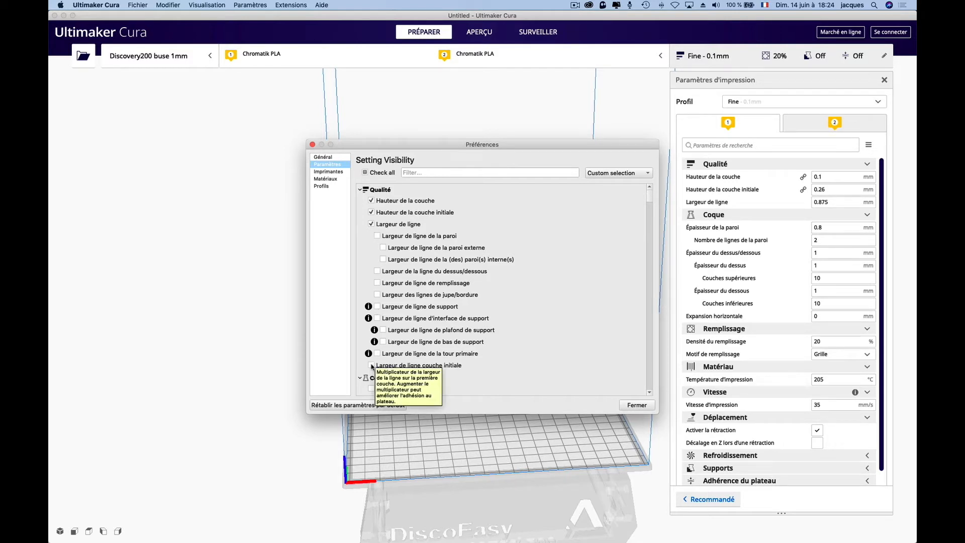
click(372, 365)
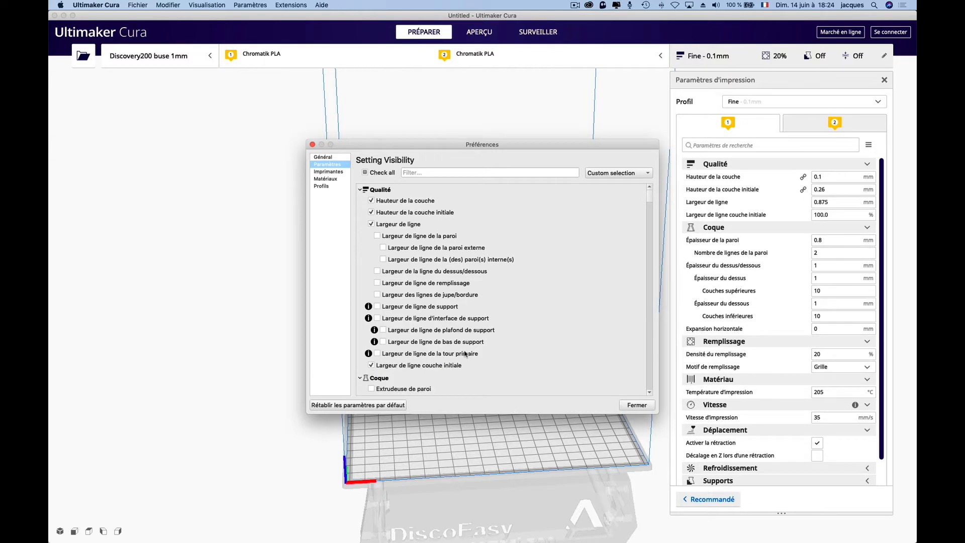
- Scroll through the setting visibility list to review the shell, infill and material settings
scroll(465, 354, down, 3)
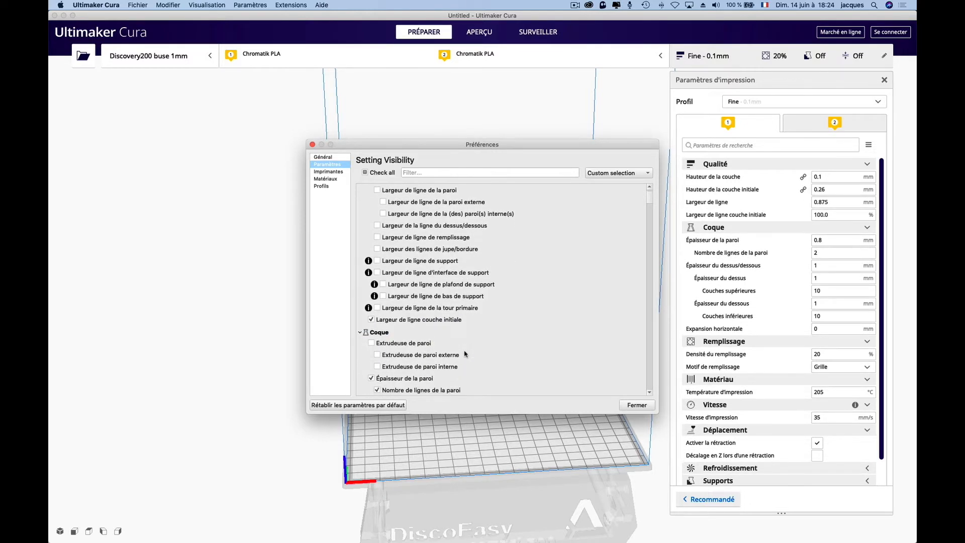
scroll(466, 354, down, 5)
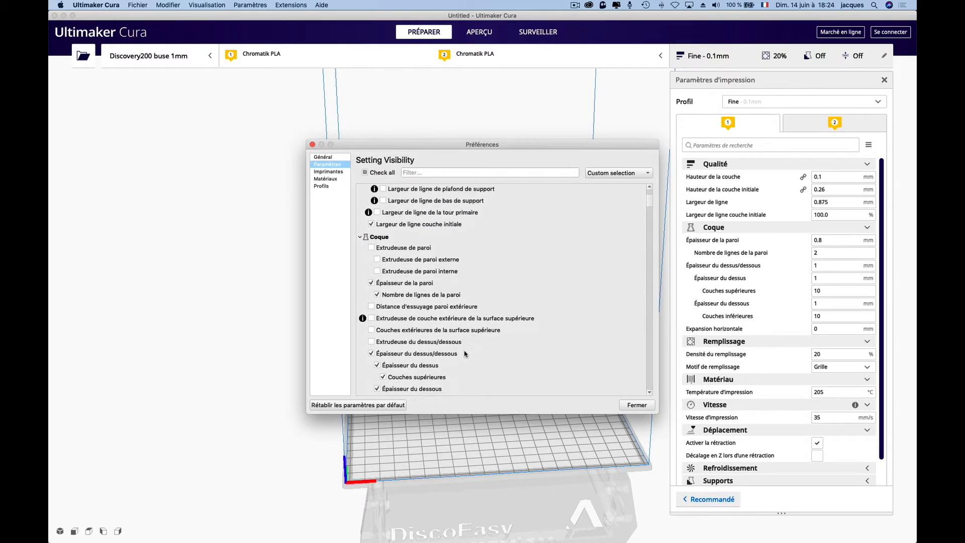
scroll(465, 354, down, 7)
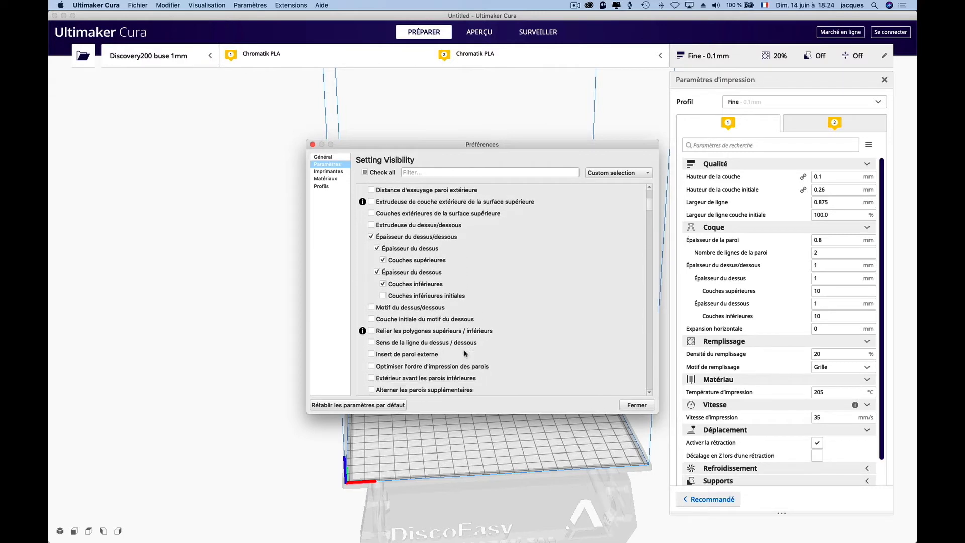
scroll(465, 354, down, 1)
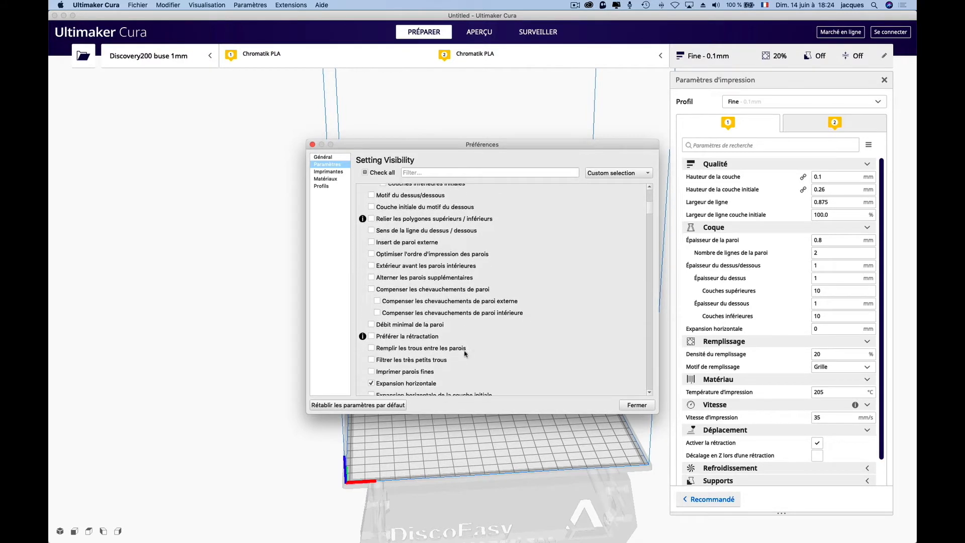
scroll(465, 354, down, 10)
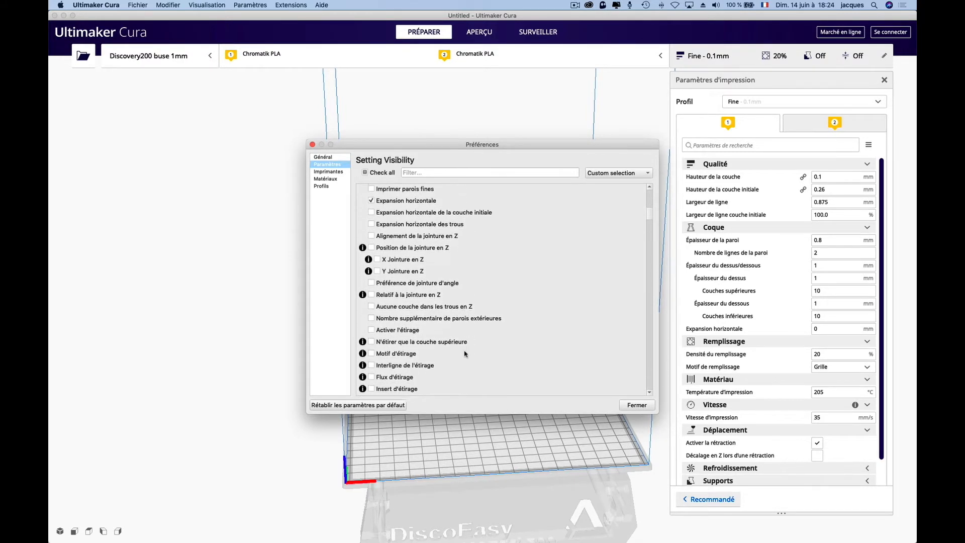
scroll(465, 353, down, 3)
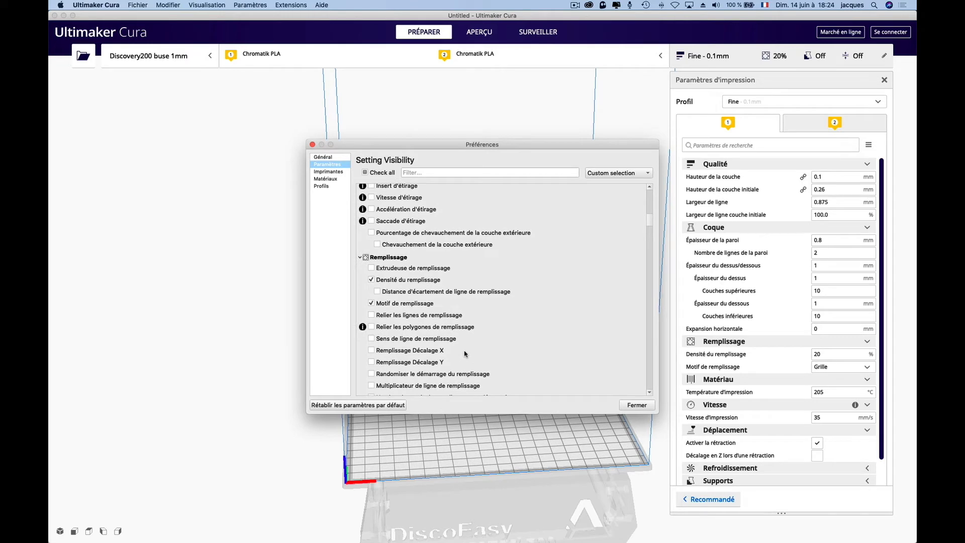
scroll(466, 354, down, 15)
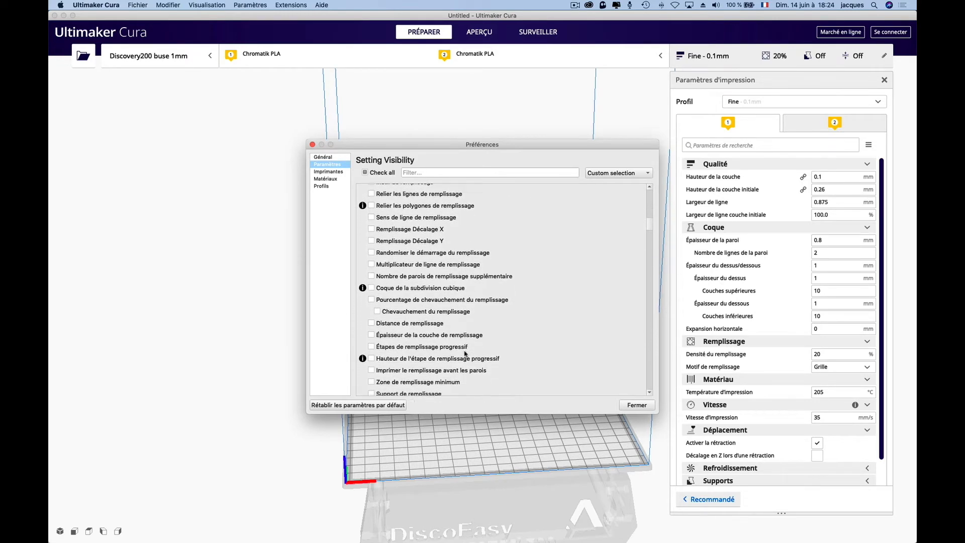
scroll(465, 354, down, 7)
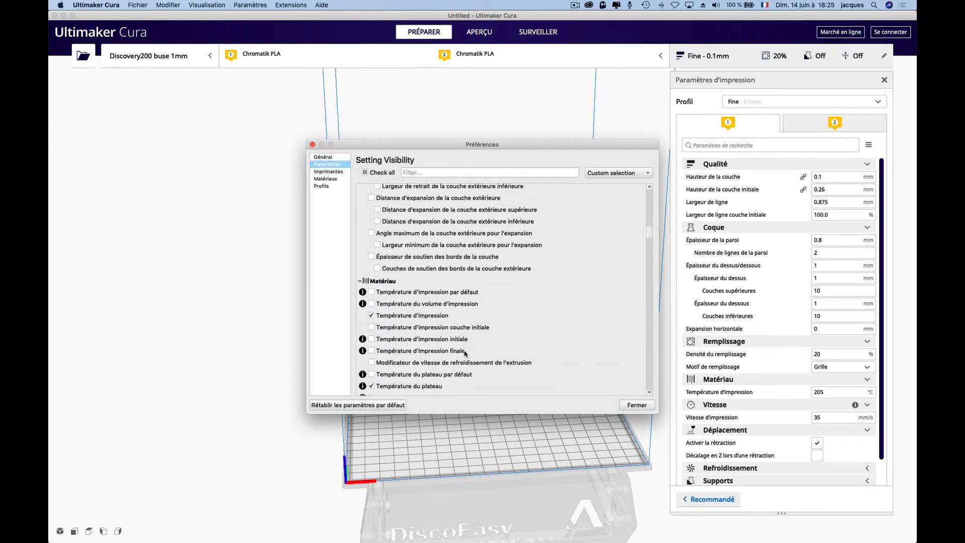
scroll(465, 354, down, 1)
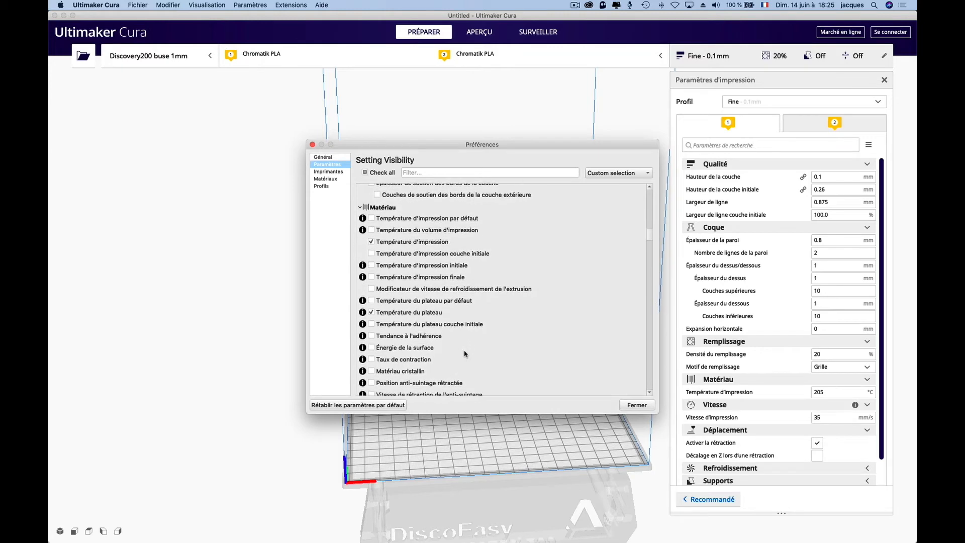
scroll(465, 354, down, 4)
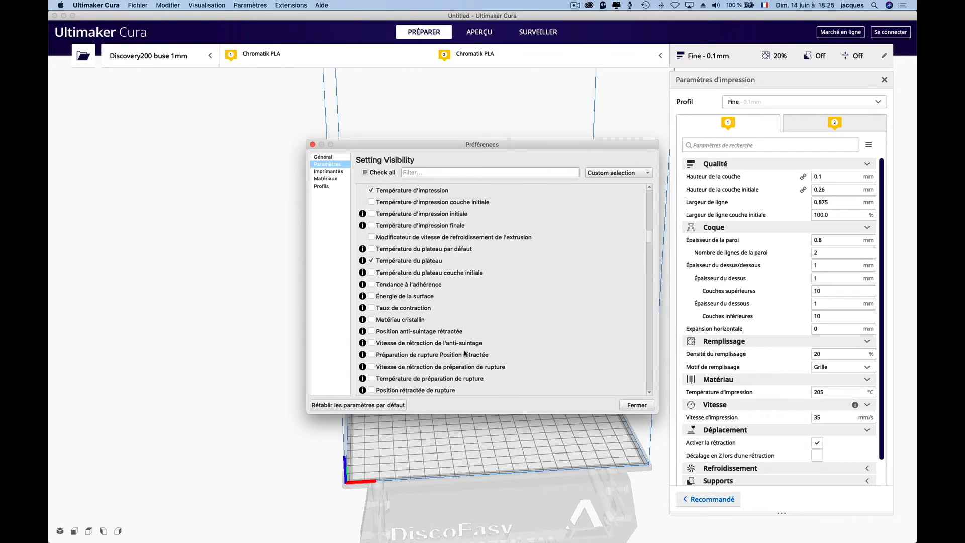
- Make infill speed, wall speed, outer wall speed and inner wall speed visible in the setting visibility list
scroll(465, 354, down, 2)
scroll(465, 354, down, 10)
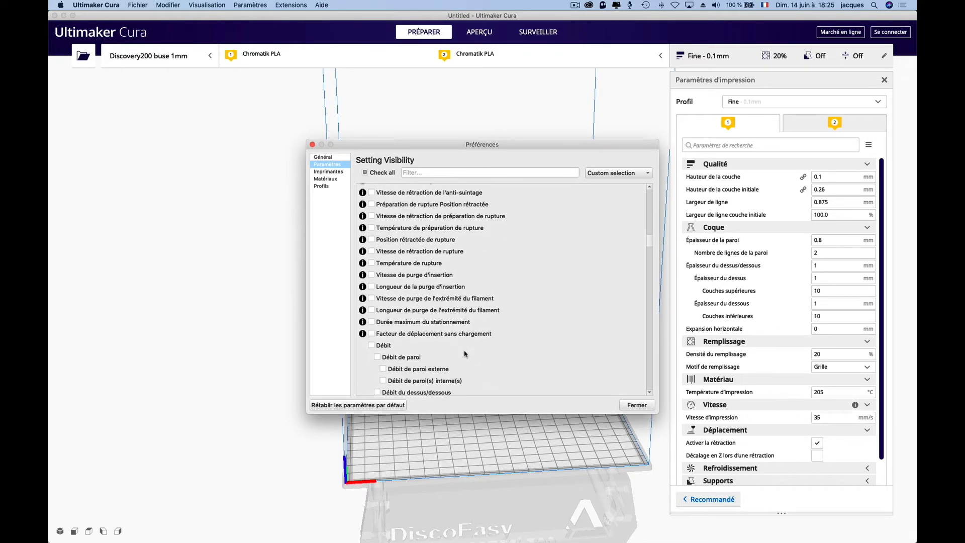
scroll(465, 354, down, 6)
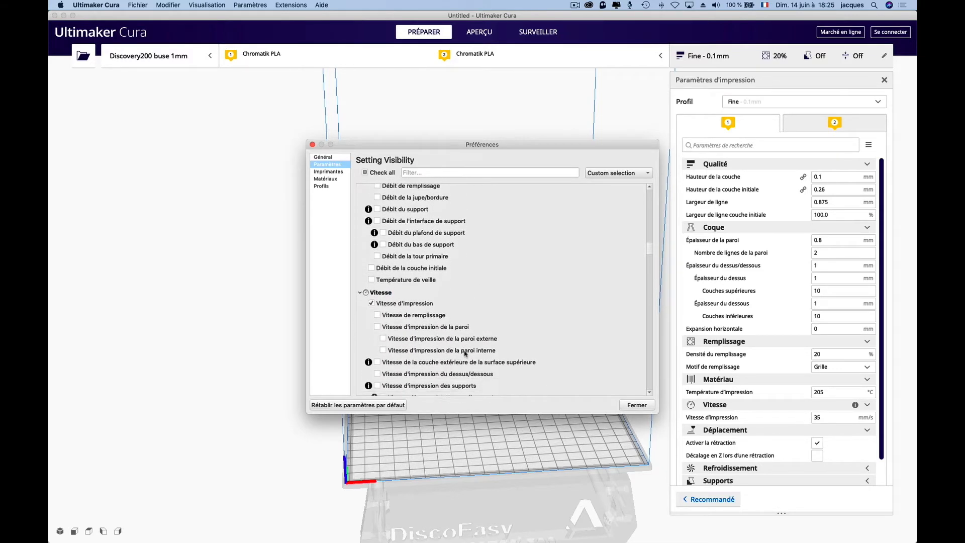
scroll(465, 354, down, 6)
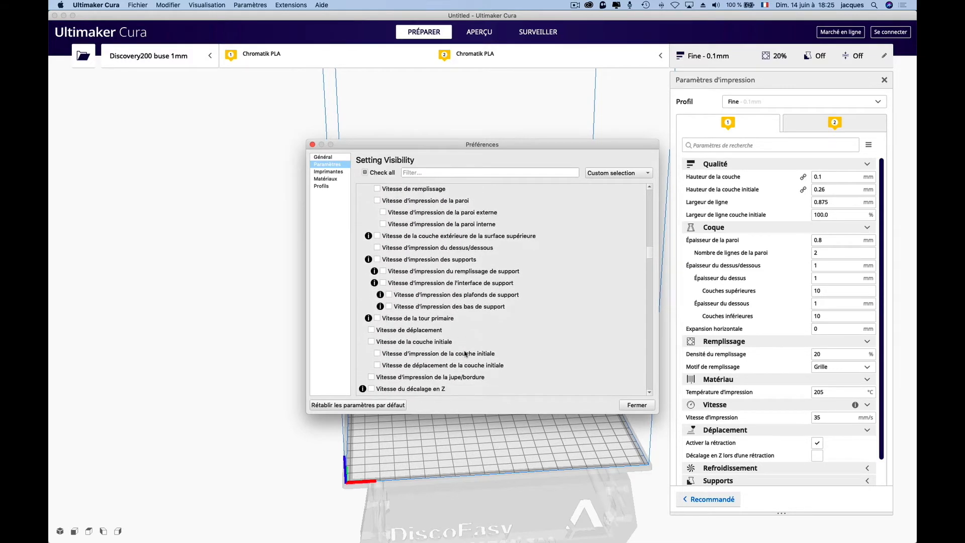
key(super+Tab)
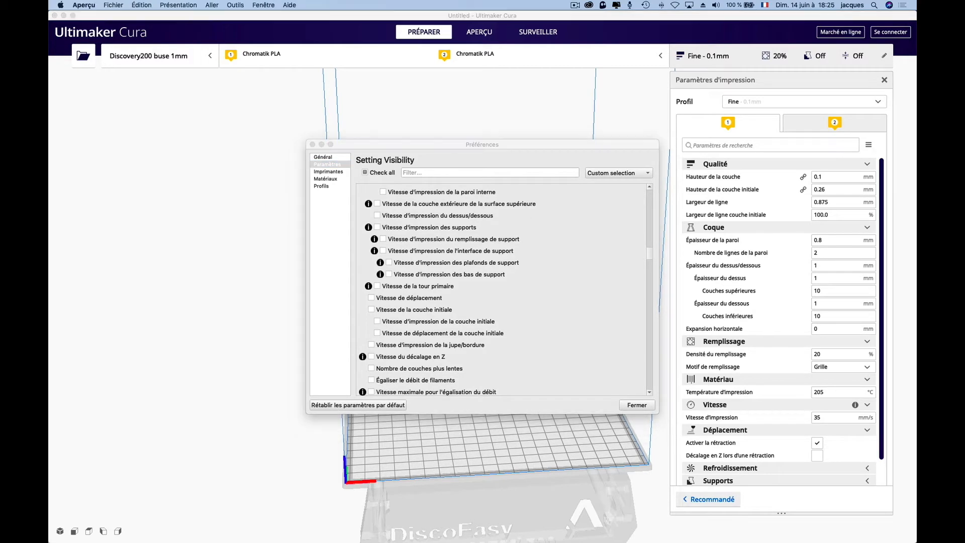
click(316, 267)
scroll(398, 223, up, 3)
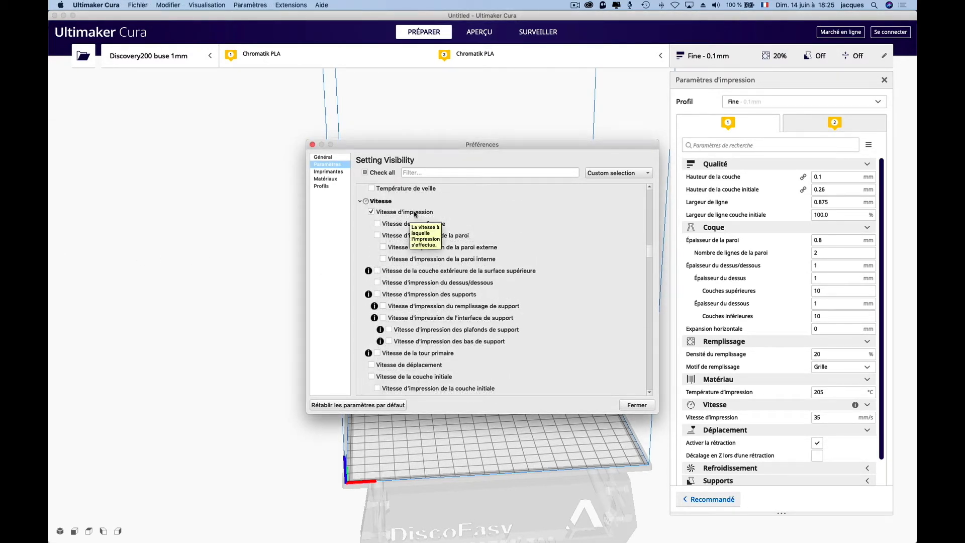
click(377, 225)
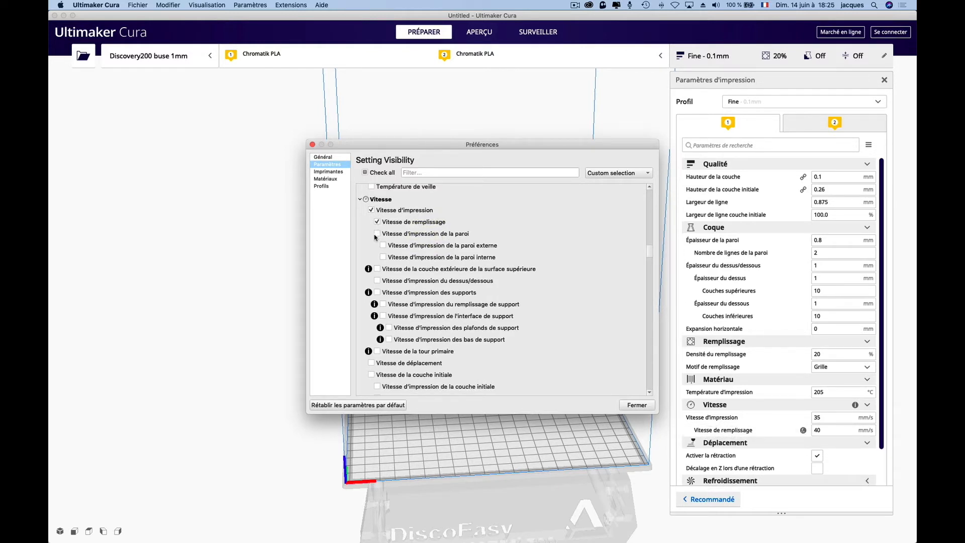
click(378, 234)
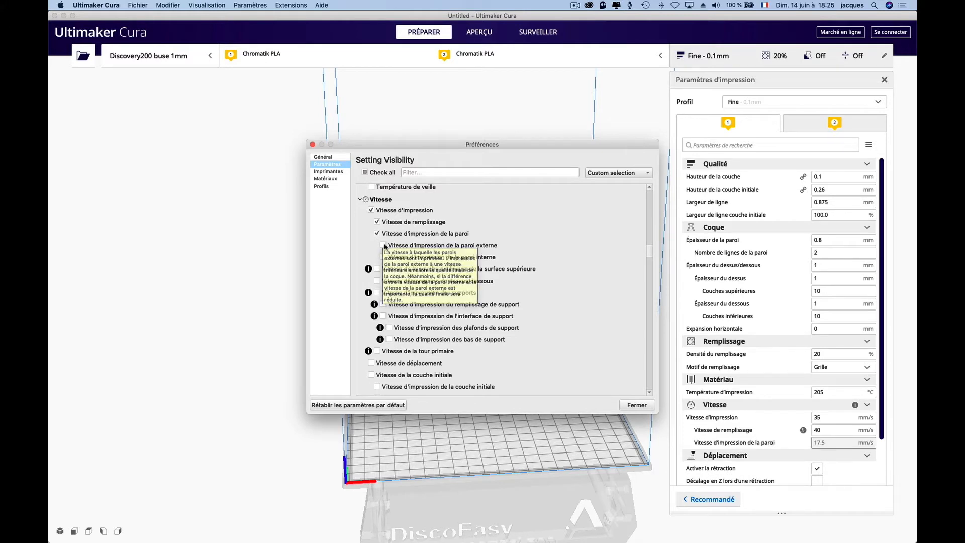
click(384, 246)
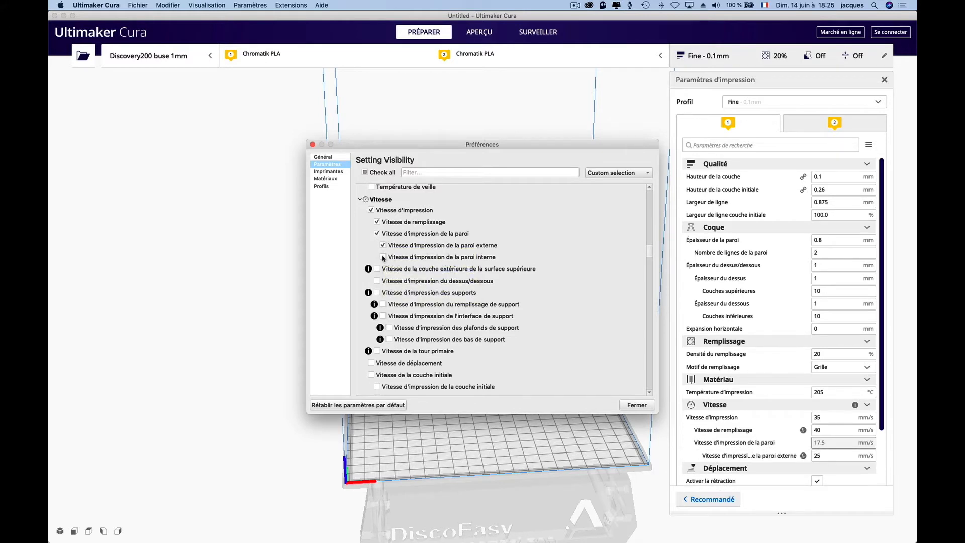
click(384, 258)
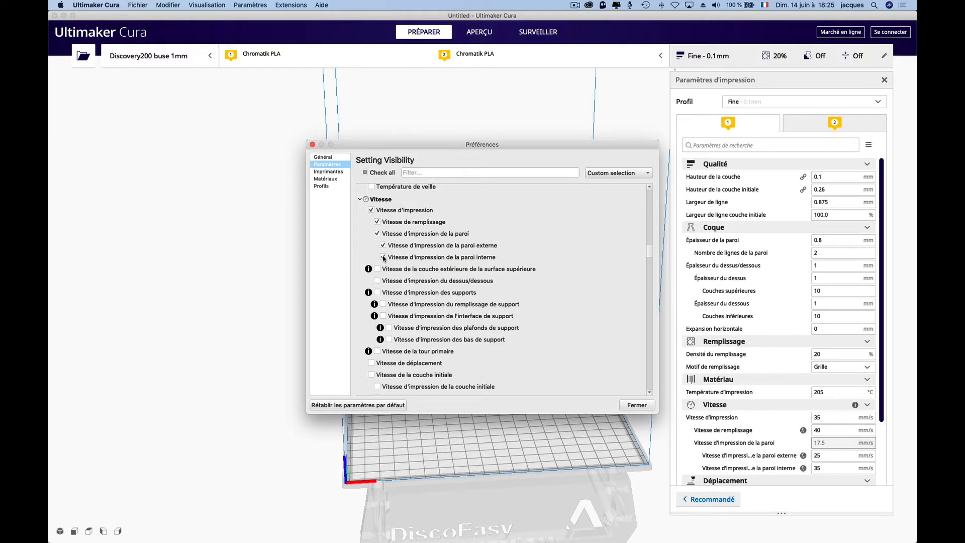
- Make top/bottom speed, initial layer speed, initial layer print and travel speeds, and skirt/brim speed visible
scroll(385, 259, down, 1)
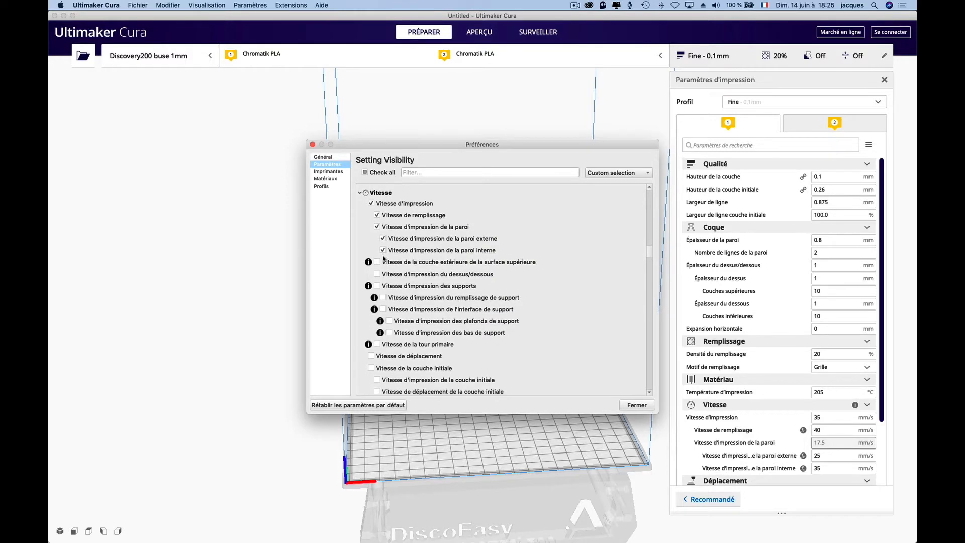
scroll(384, 259, down, 1)
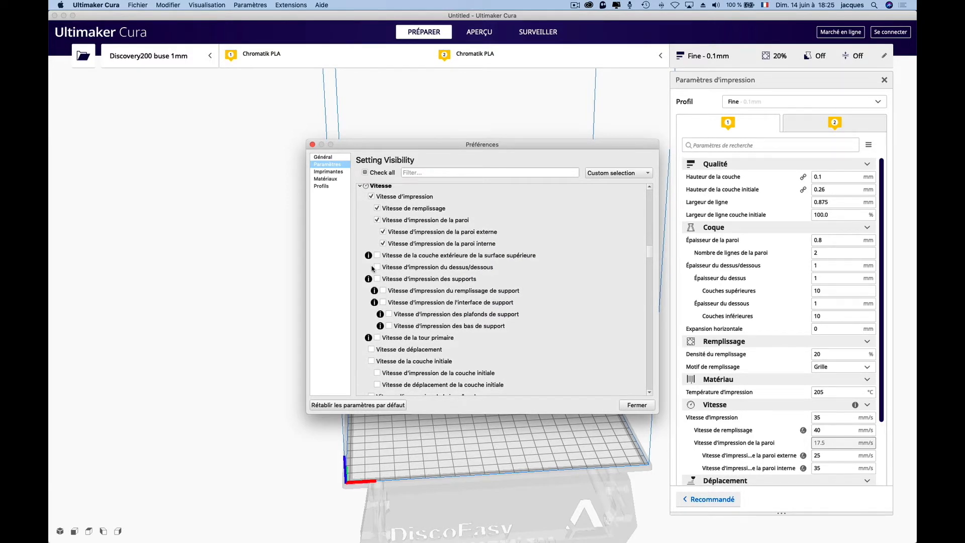
click(377, 268)
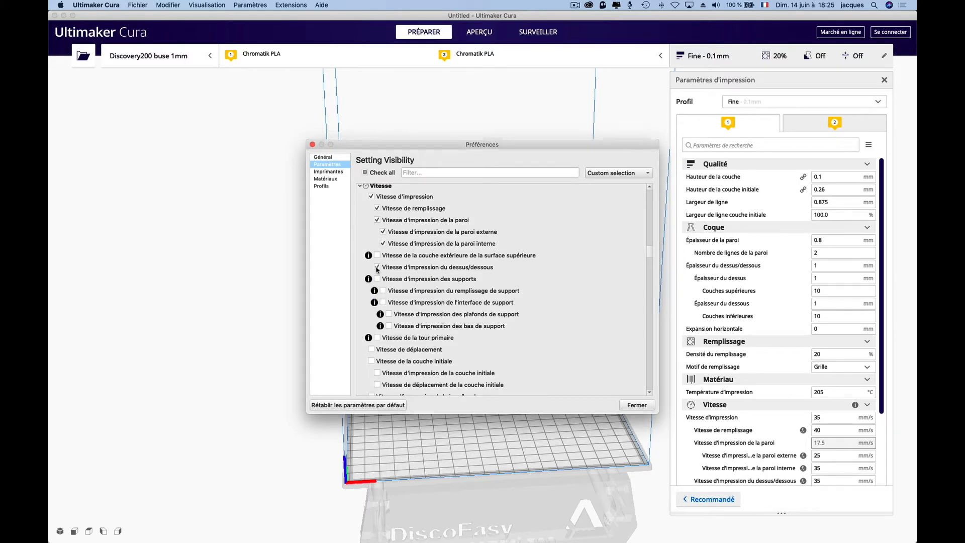
scroll(378, 270, down, 5)
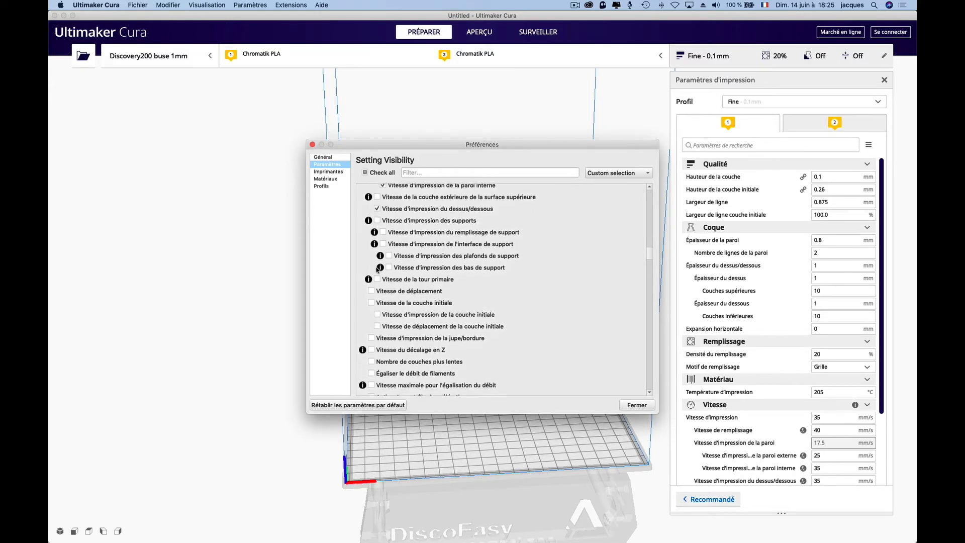
scroll(377, 270, down, 2)
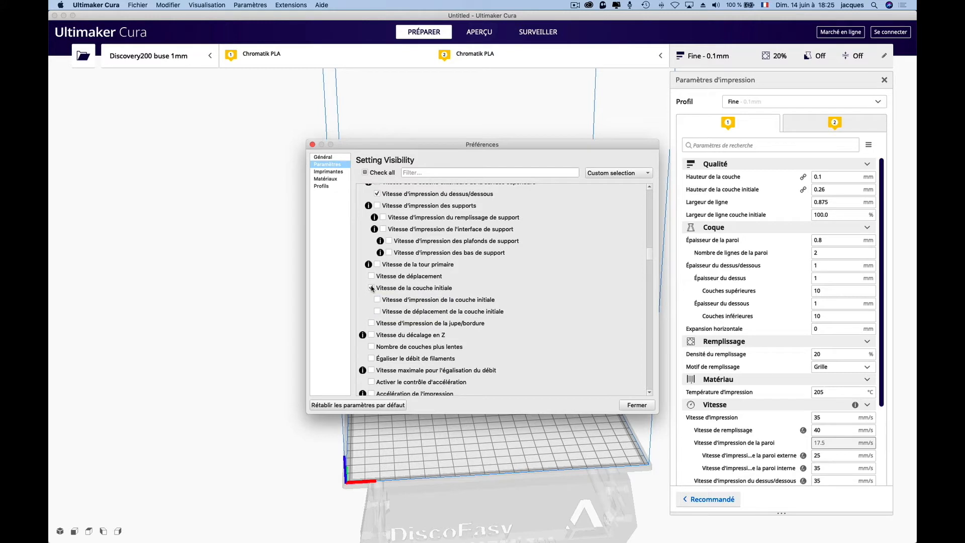
click(372, 288)
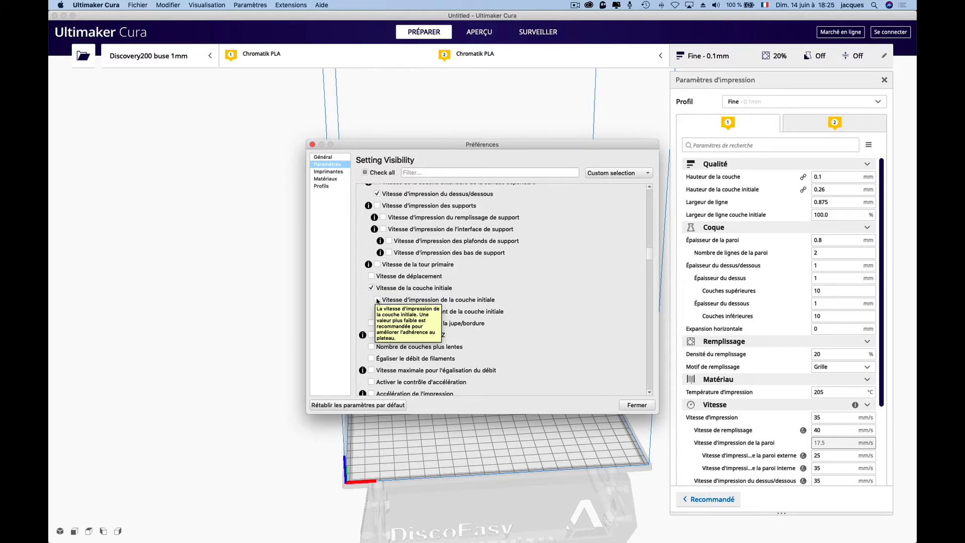
click(377, 300)
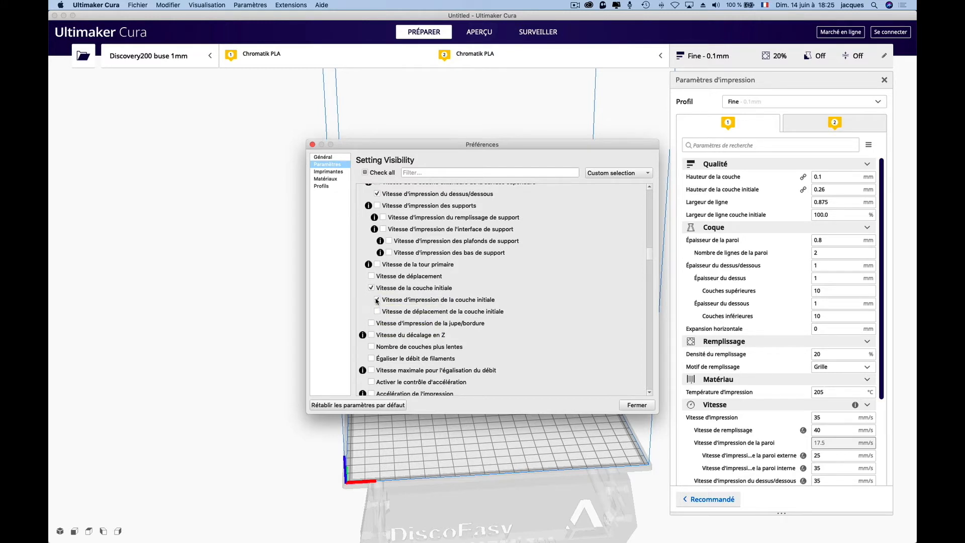
click(378, 312)
click(371, 324)
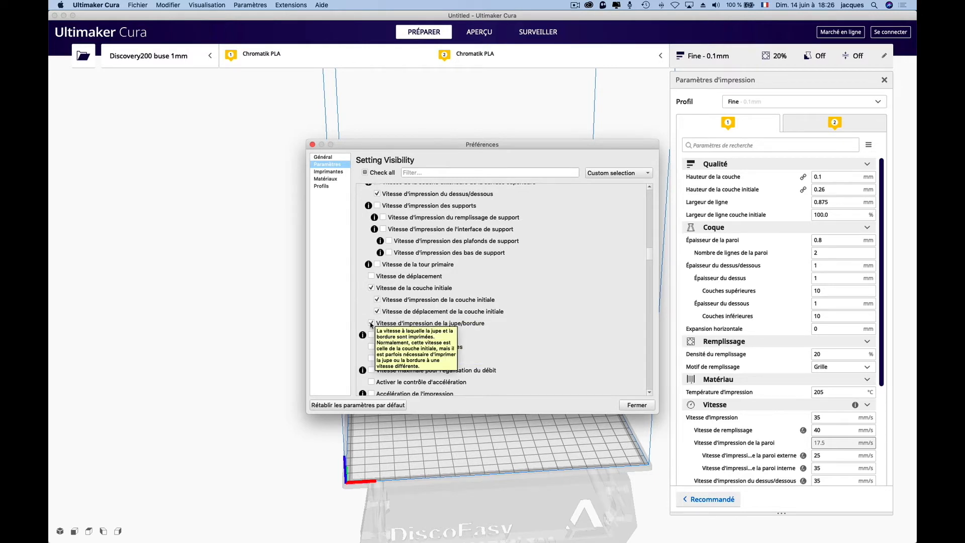
- Filter the setting visibility list for zig, then close the preferences
scroll(372, 324, down, 8)
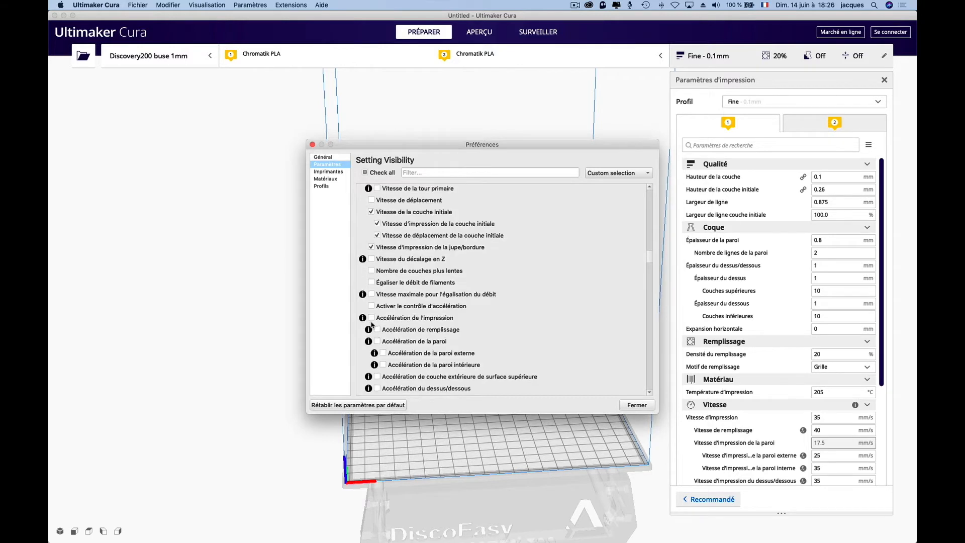
scroll(548, 328, down, 6)
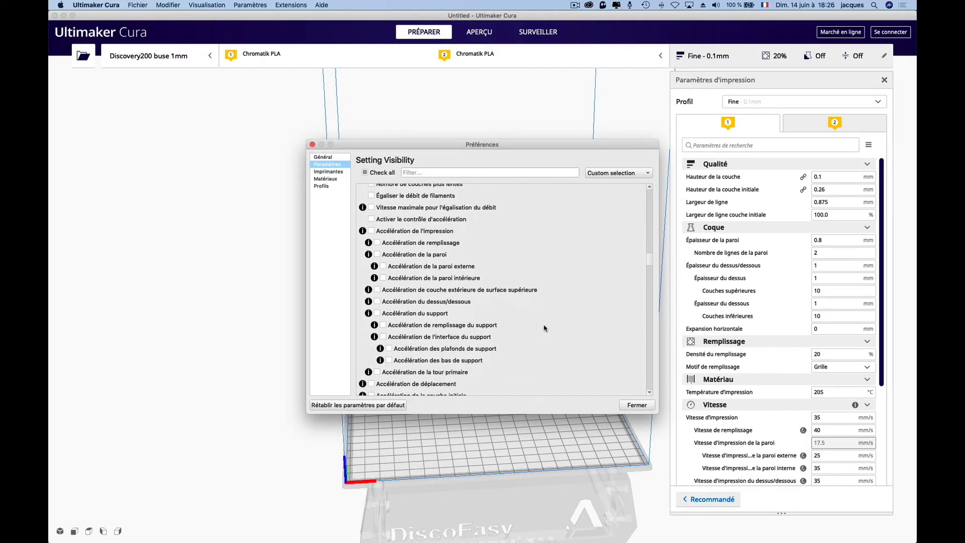
text(zig)
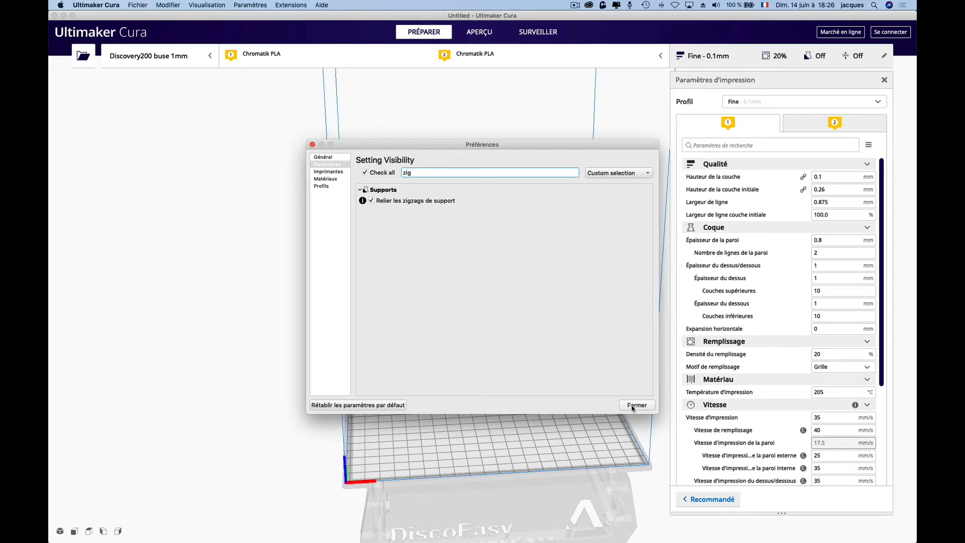
click(634, 406)
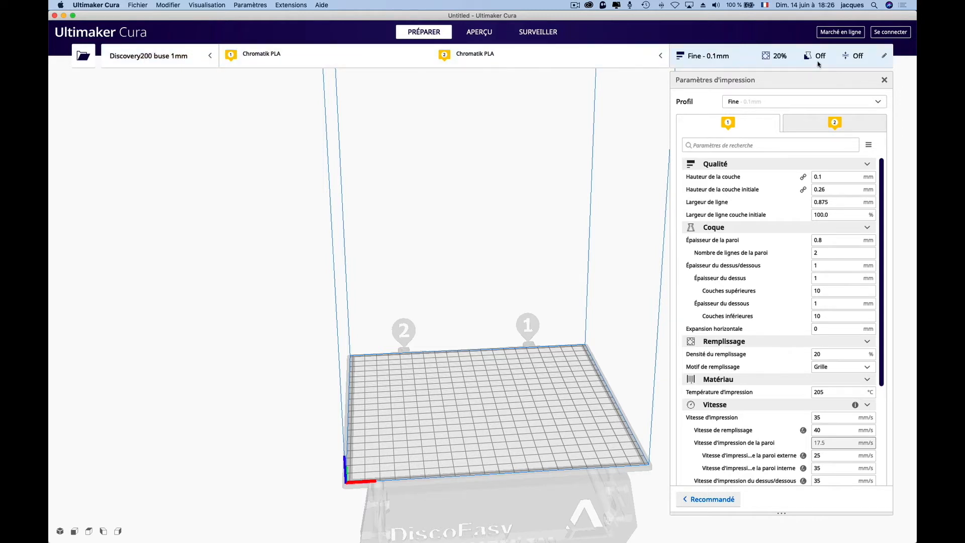
- Open profile management and duplicate the Draft profile under the name Brouillon 1mm
click(877, 102)
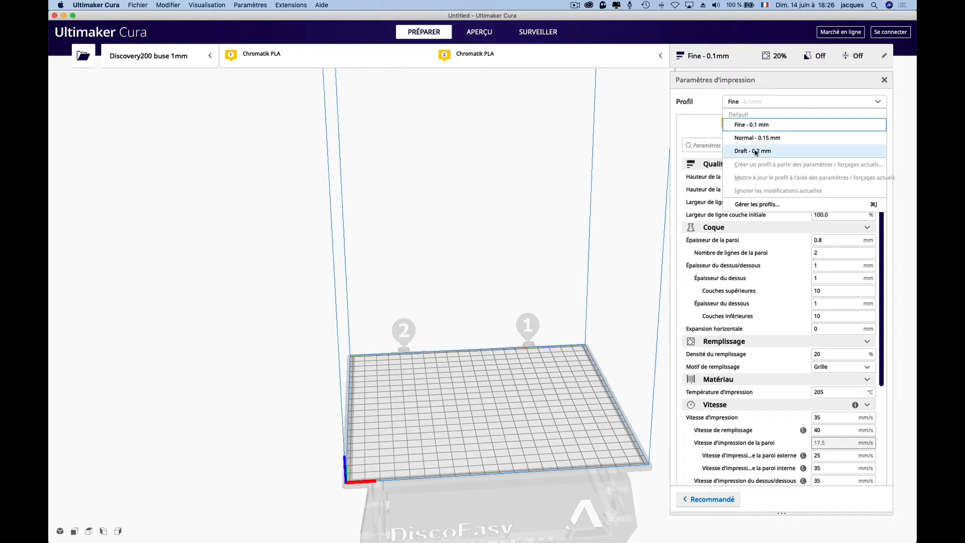
click(748, 205)
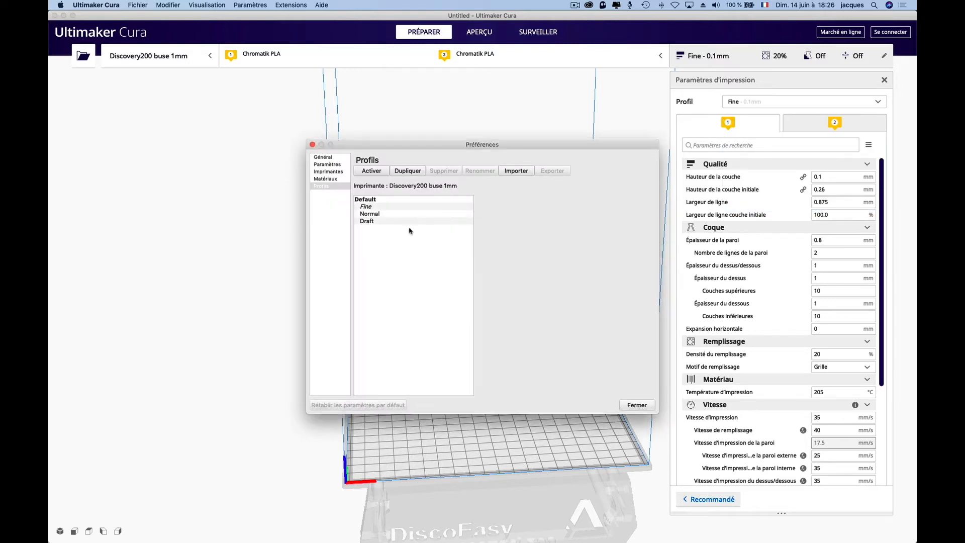
click(371, 221)
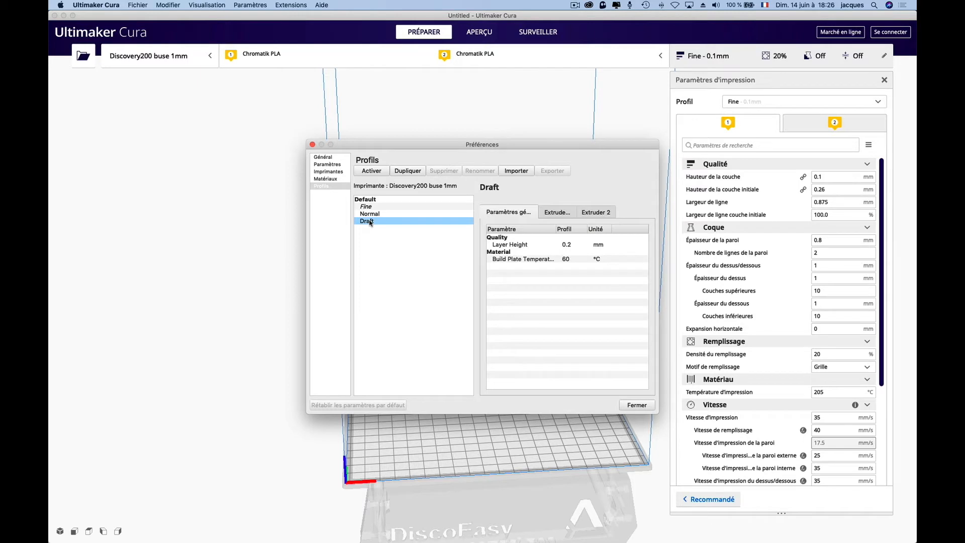
click(408, 171)
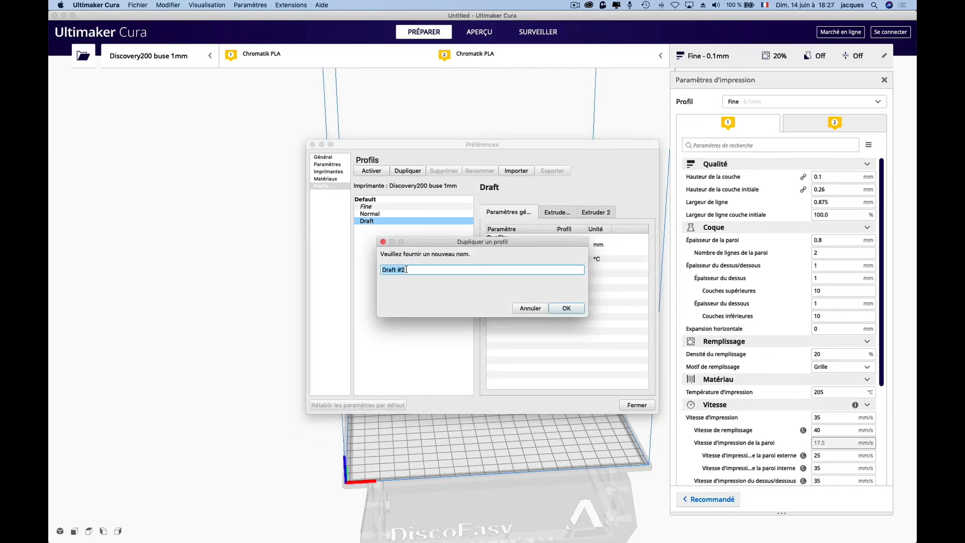
text(Brouillon 1mm)
click(566, 309)
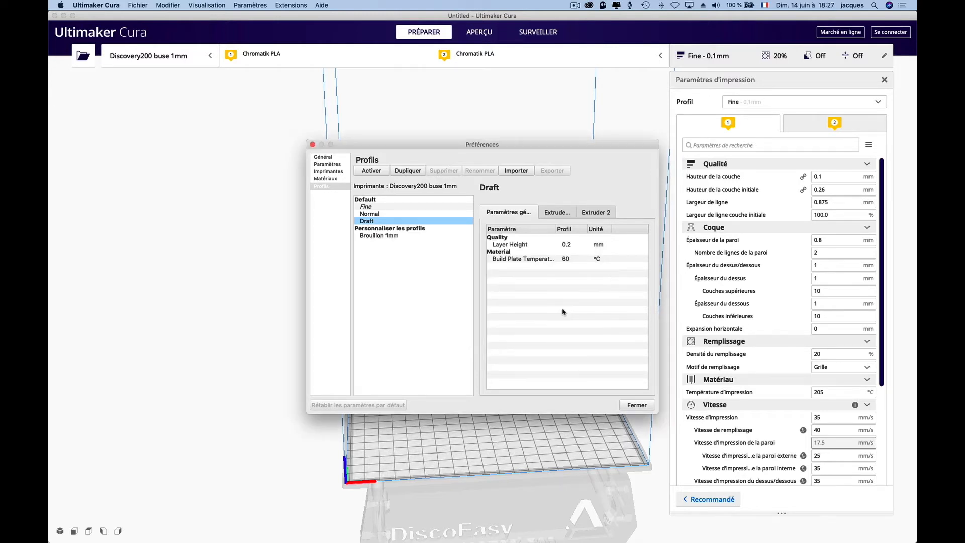
- Close the preferences and switch the print settings to the Brouillon 1mm profile
click(419, 240)
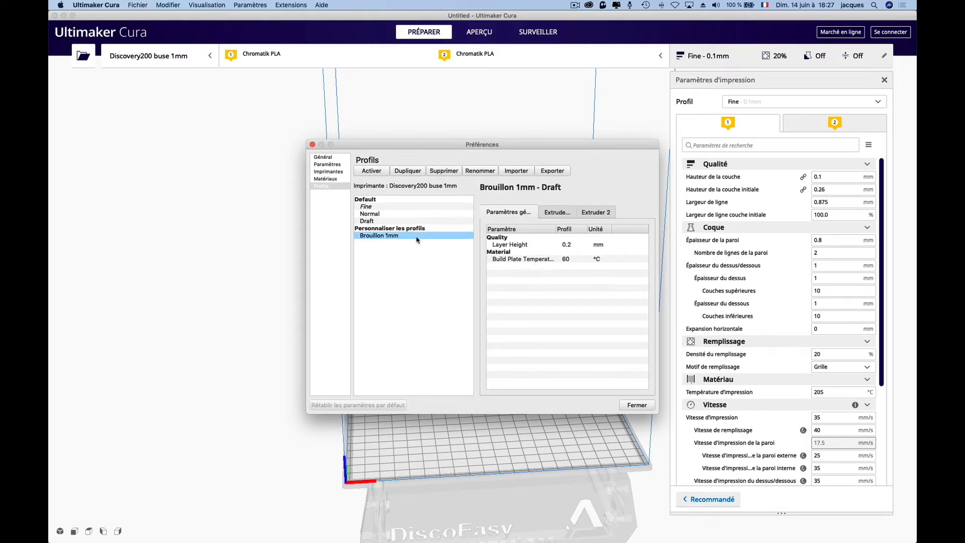
click(637, 405)
click(774, 102)
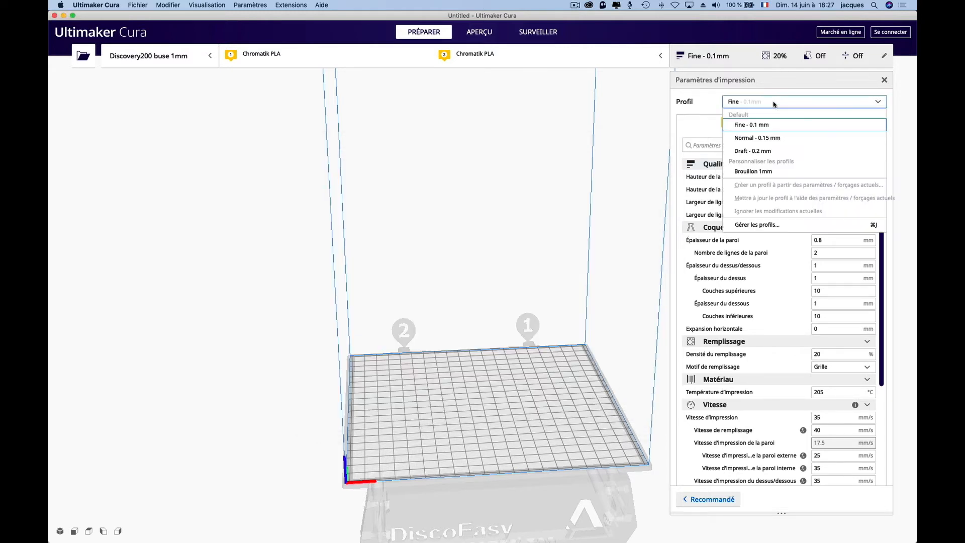
click(766, 172)
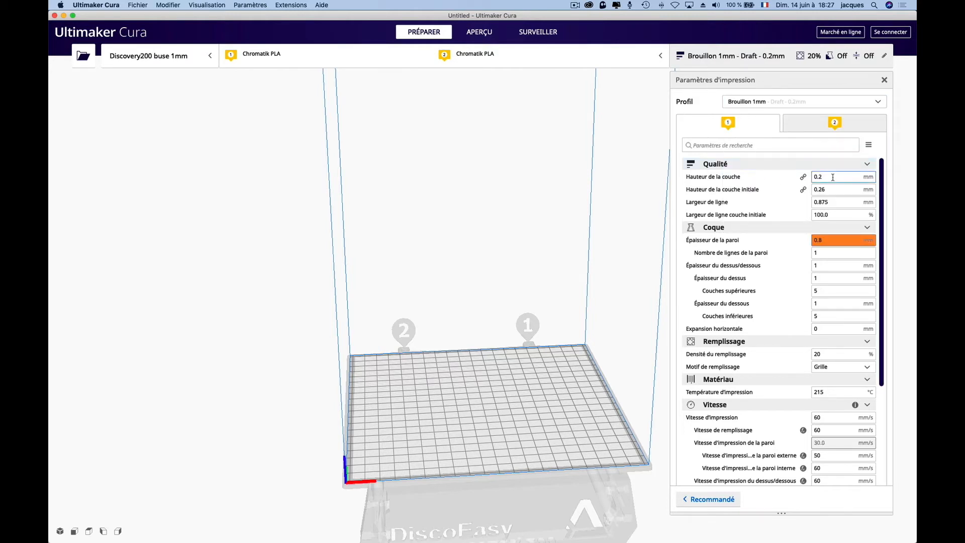
- Set the layer height to 0.8 mm and the initial layer height to 1 mm
mouse_move(833, 177)
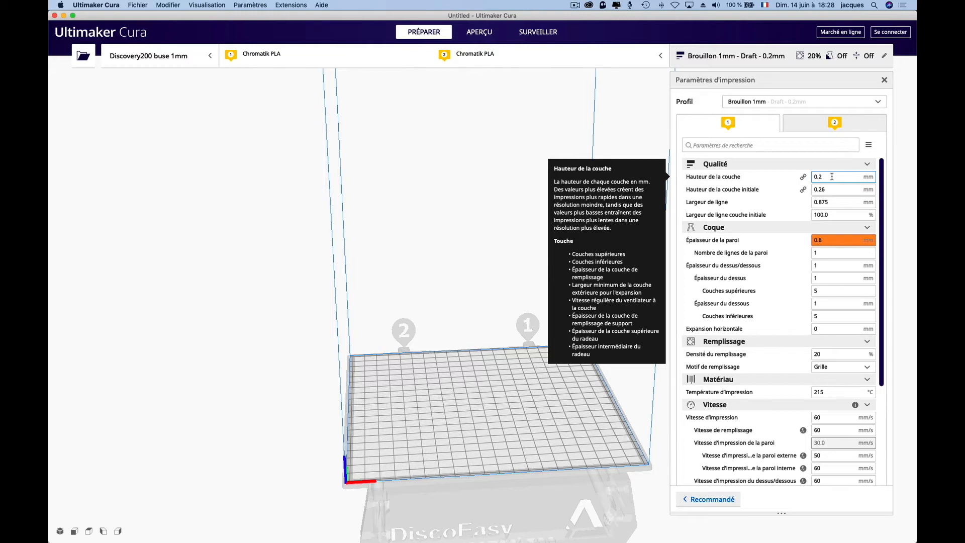
drag(832, 177, 814, 177)
text(0.8)
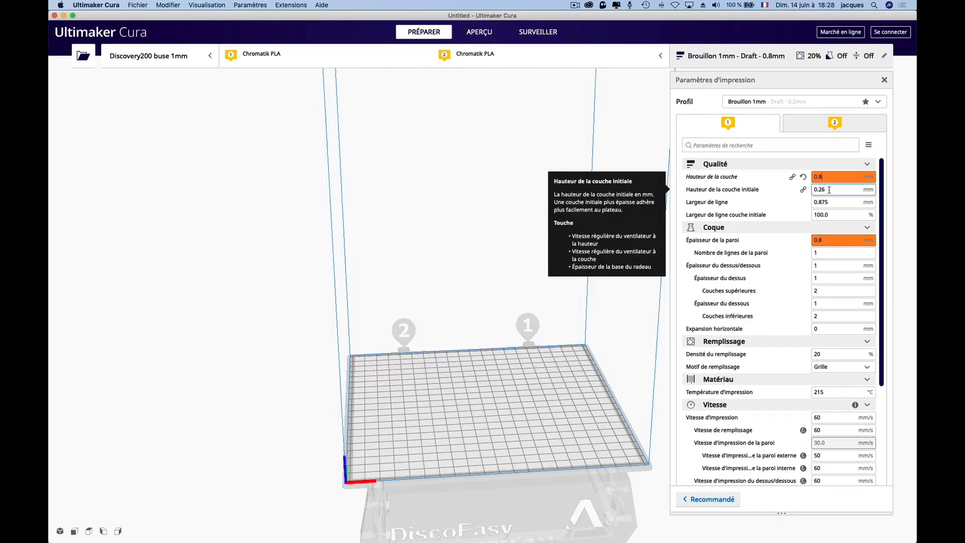
drag(829, 191, 785, 191)
text(1)
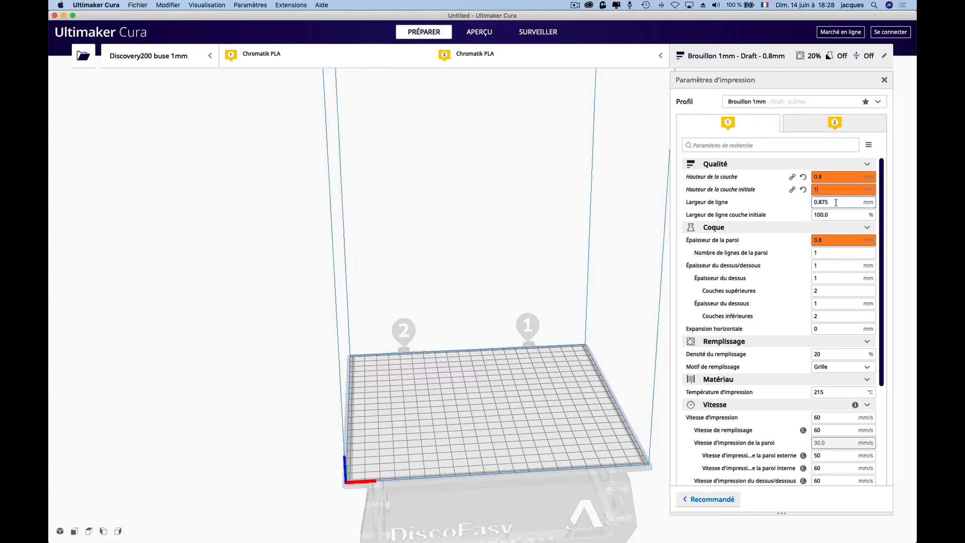
- Set the line width to 1 mm and the initial layer line width to 120 %
drag(836, 202, 795, 205)
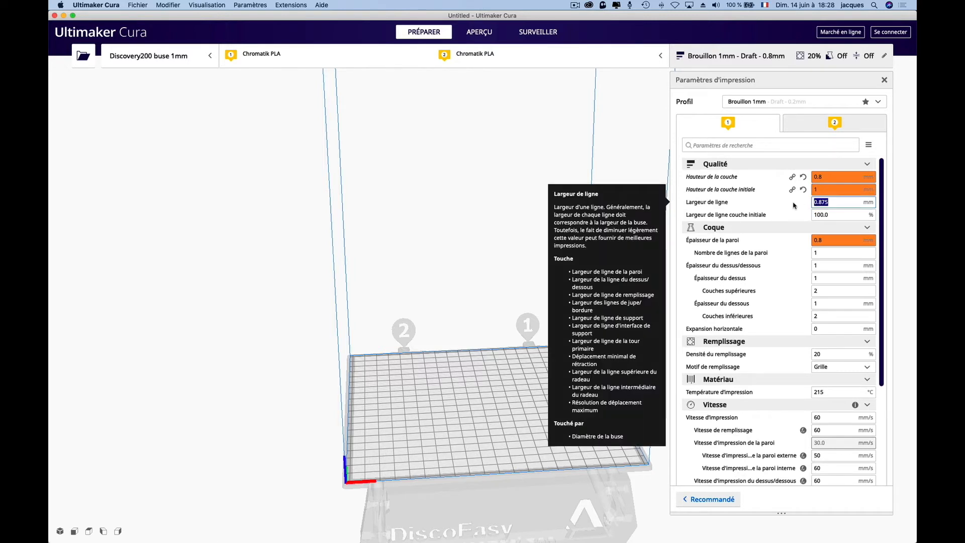
text(1)
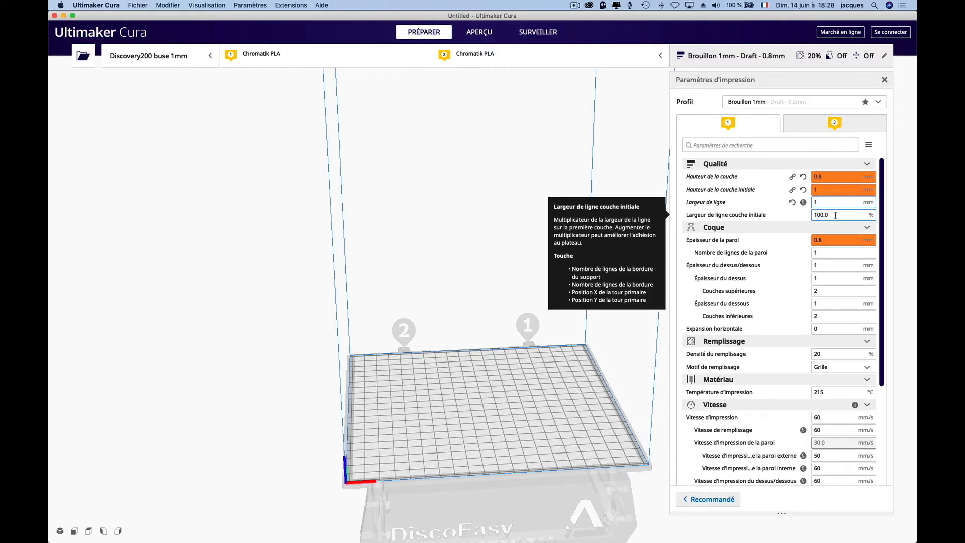
click(827, 216)
text(12)
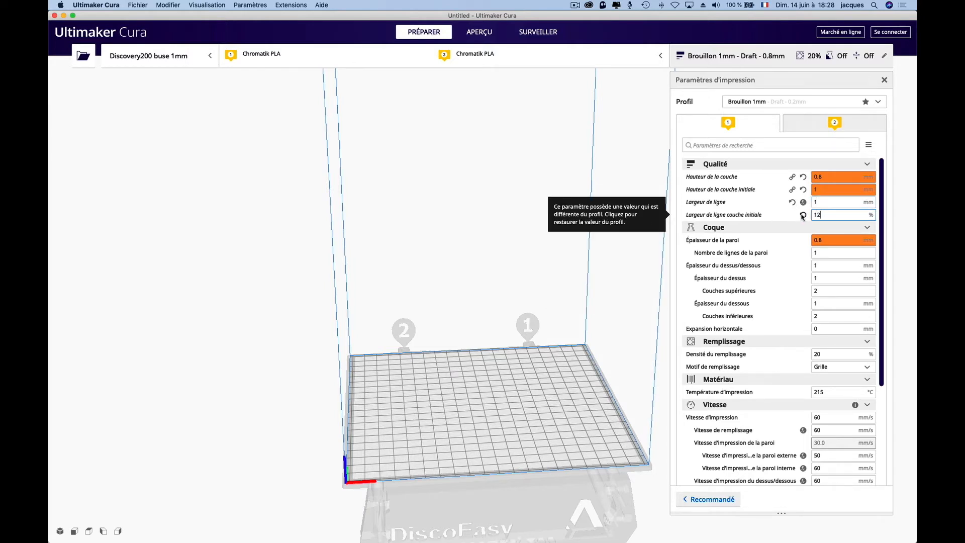
text(0)
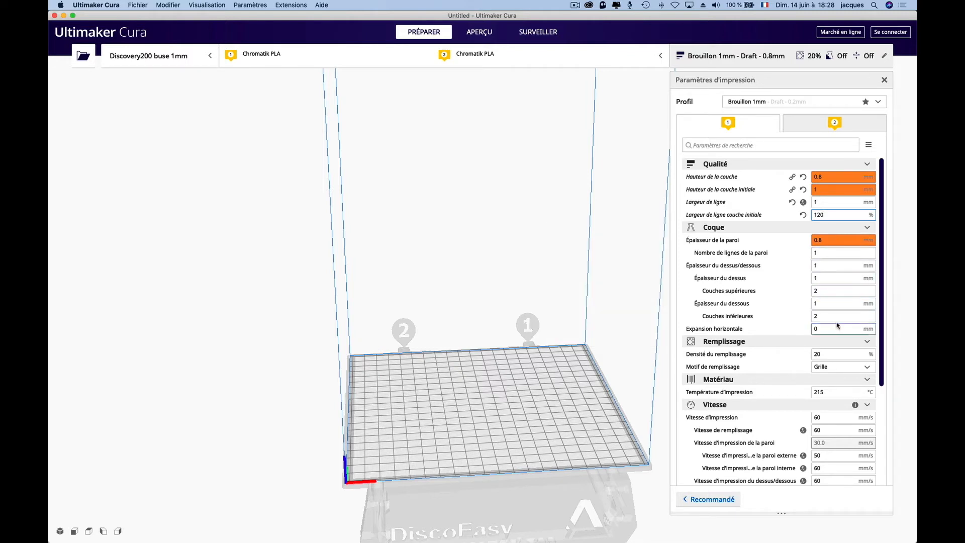
- Set the infill density to 15 %
scroll(837, 322, down, 2)
scroll(841, 326, down, 1)
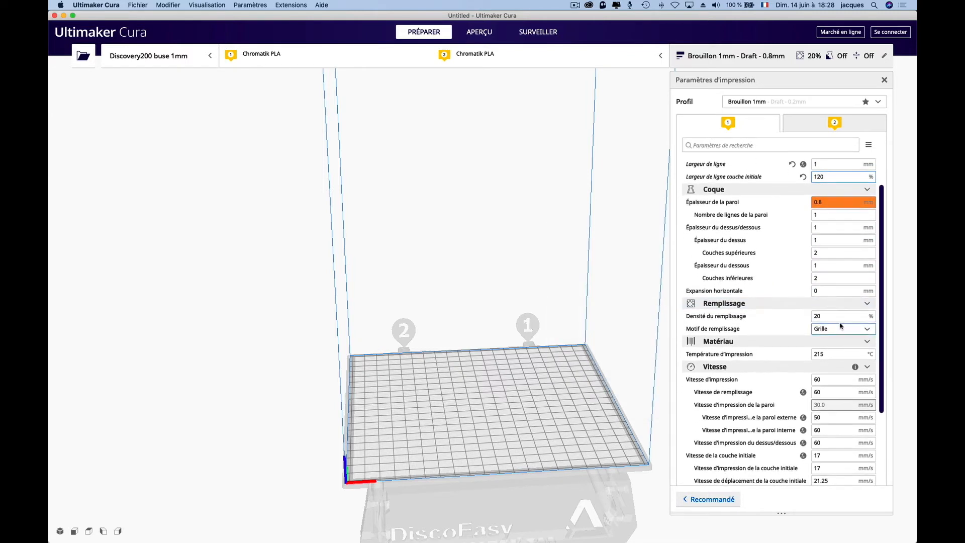
double_click(818, 315)
text(15)
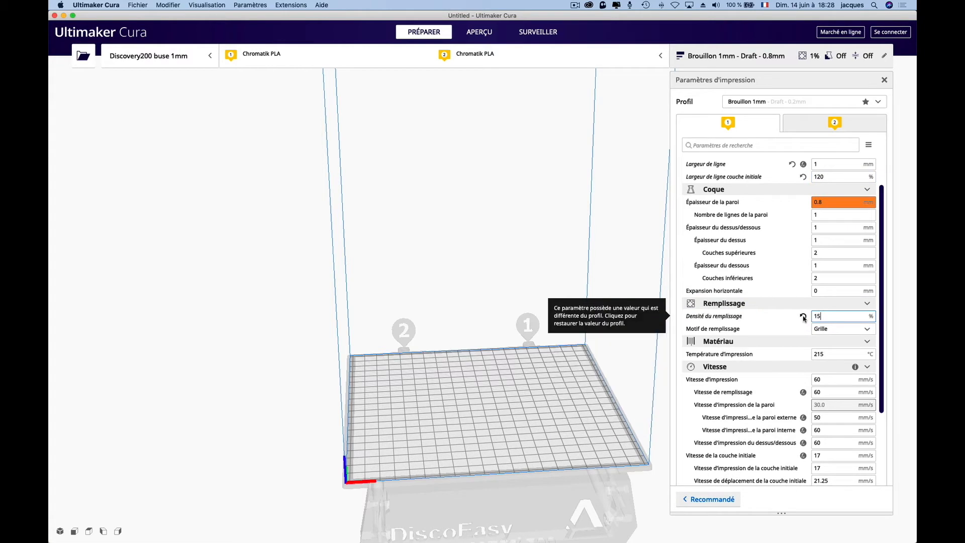
- Set the printing temperature to 220 °C
scroll(804, 318, down, 1)
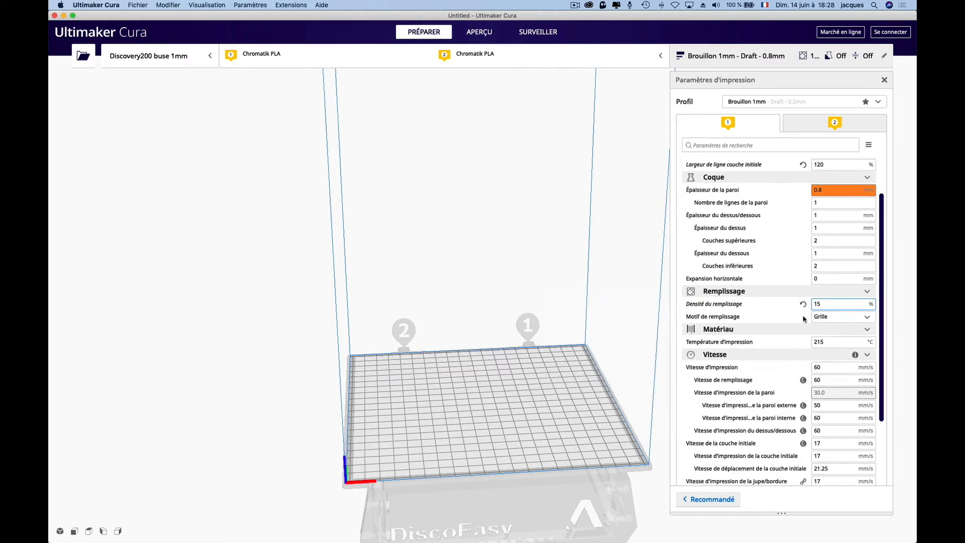
double_click(825, 342)
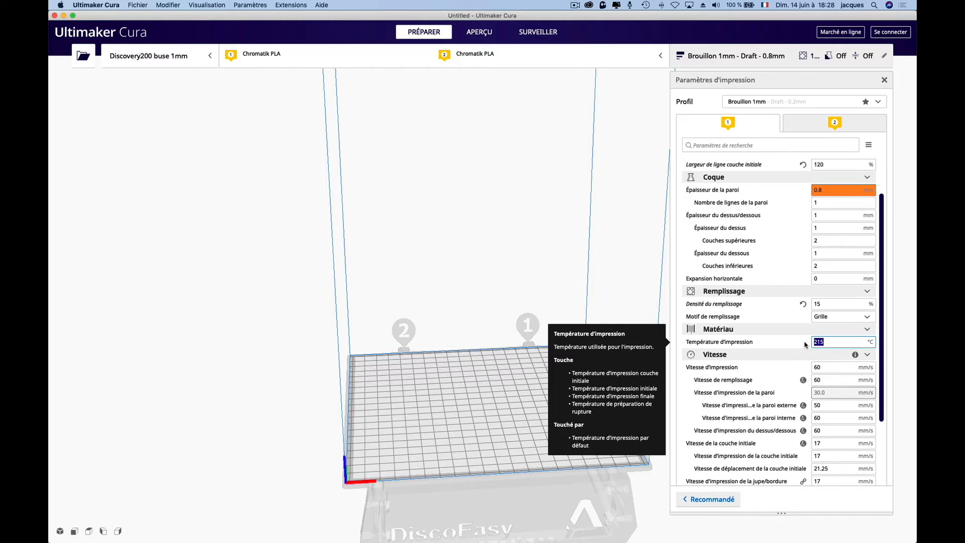
text(220)
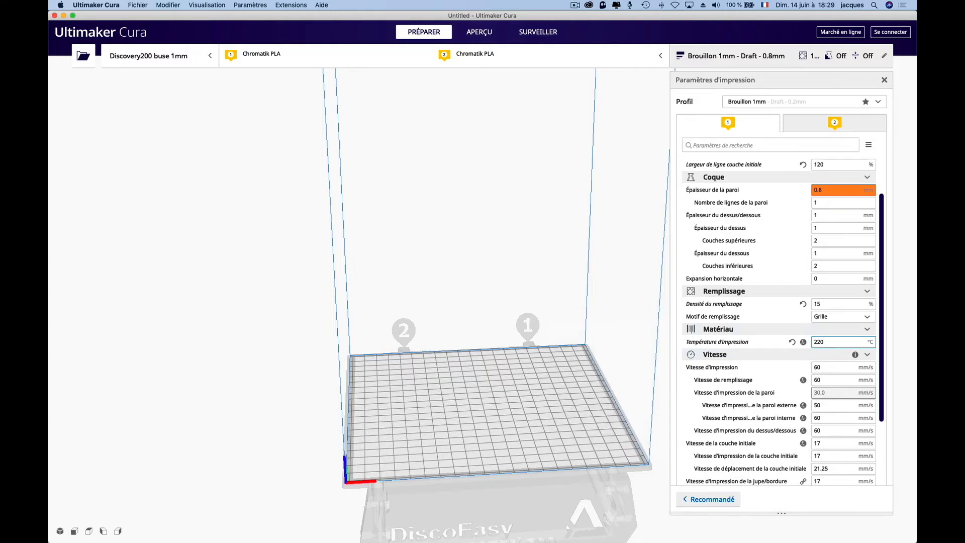
- Set the print speed and the infill speed to 20 mm/s
scroll(766, 340, up, 1)
scroll(766, 339, down, 5)
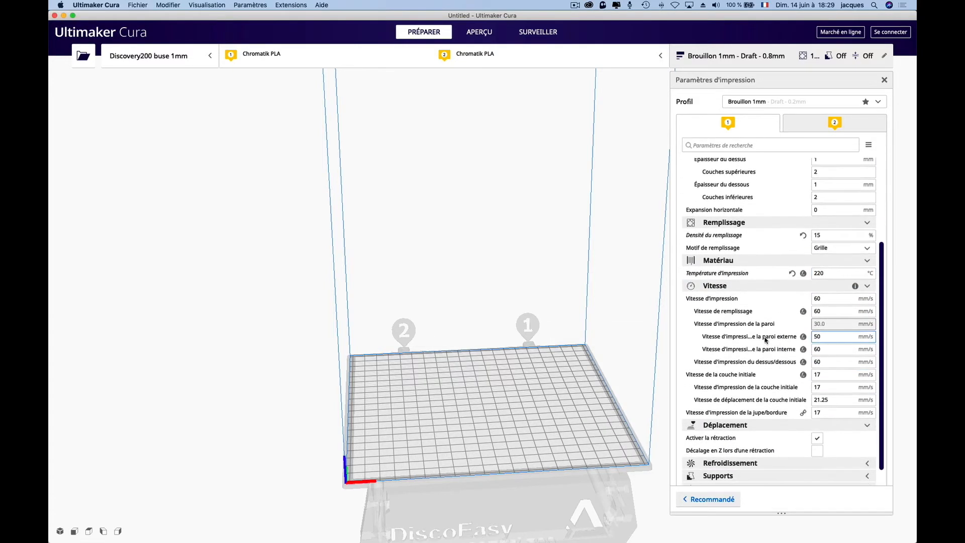
mouse_move(752, 306)
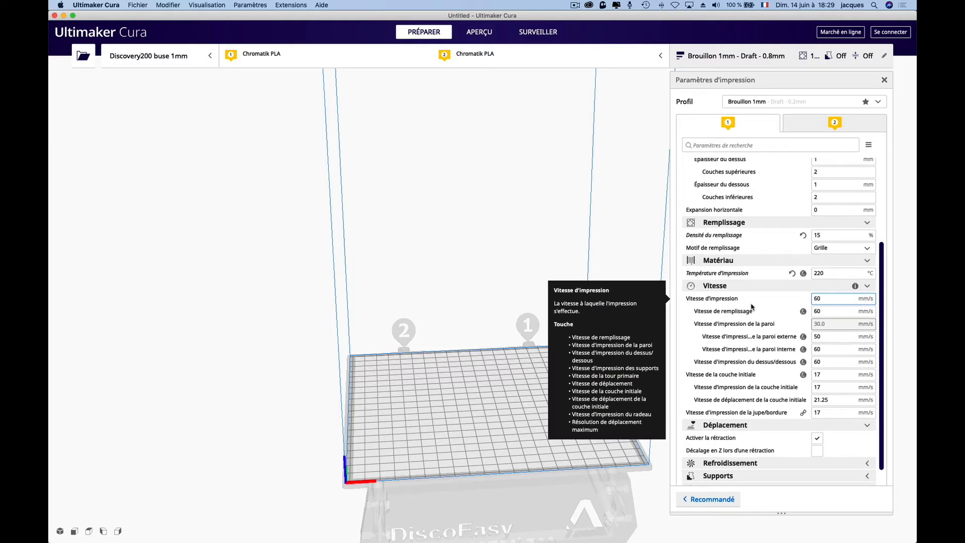
click(831, 298)
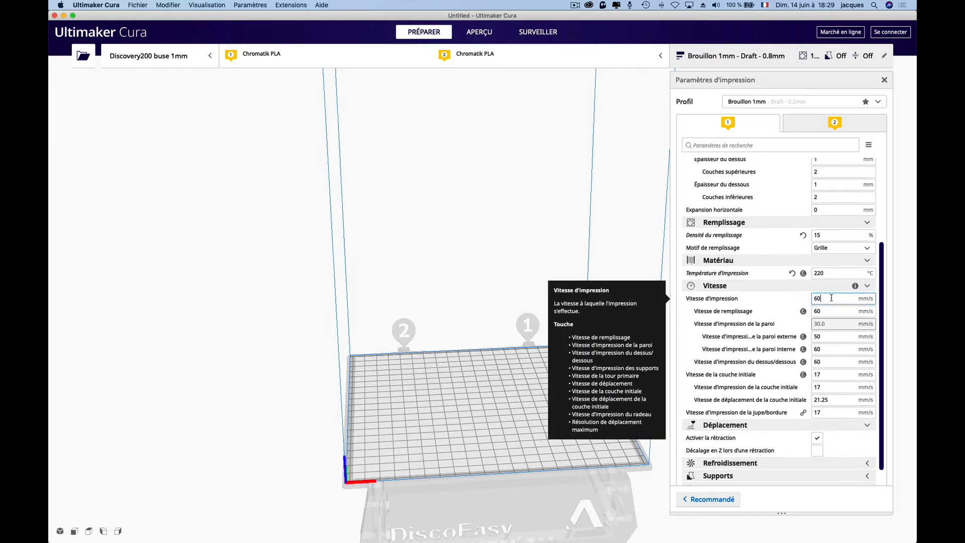
double_click(831, 297)
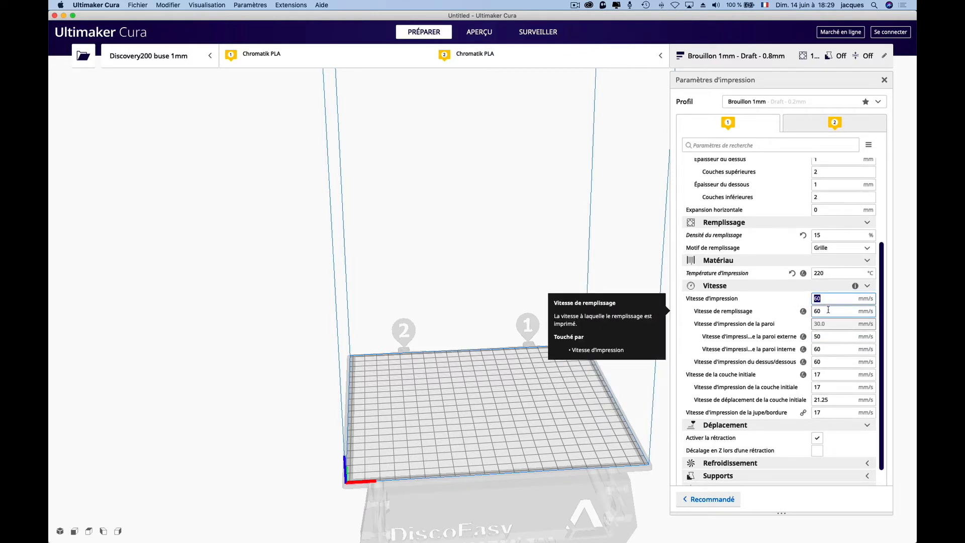
text(20)
double_click(833, 310)
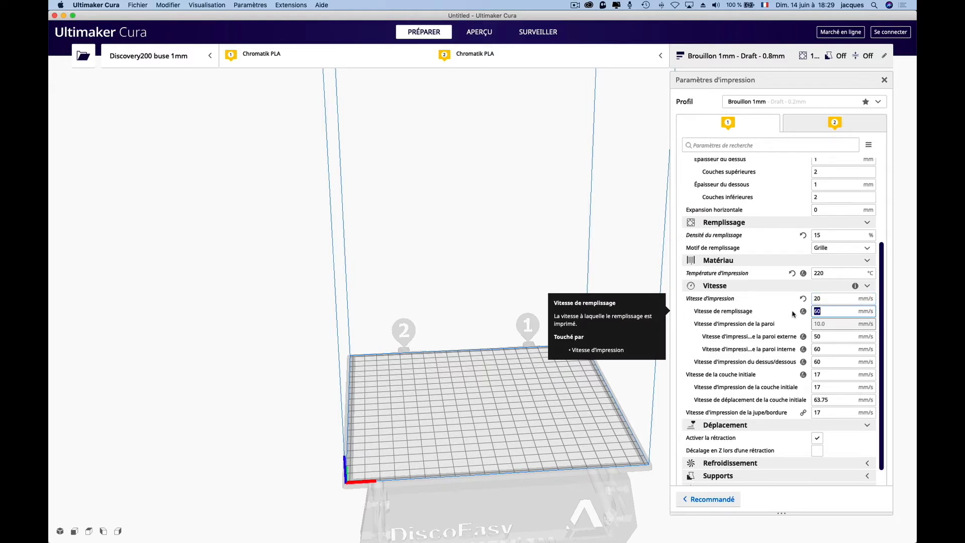
text(20)
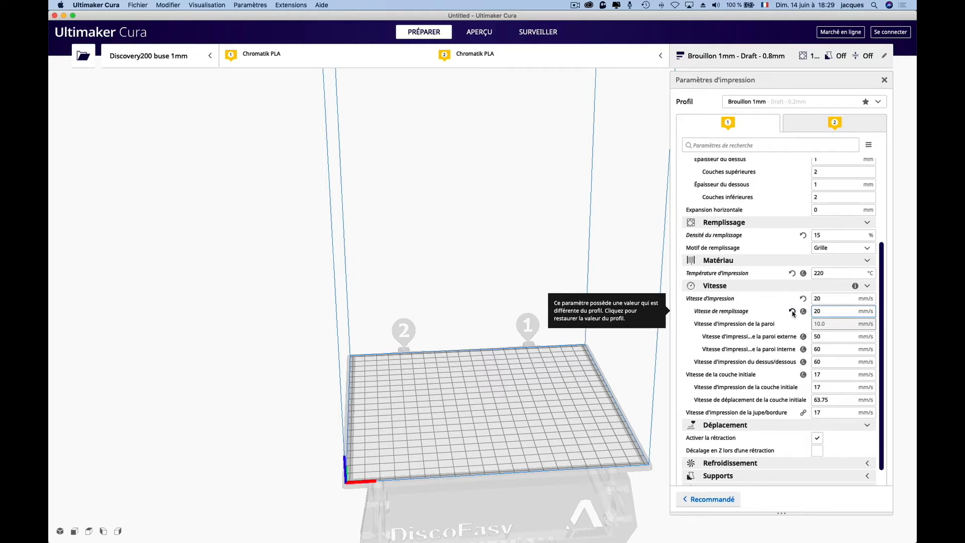
- Set the outer wall speed to 20 mm/s and the inner wall speed to 40 mm/s
double_click(825, 339)
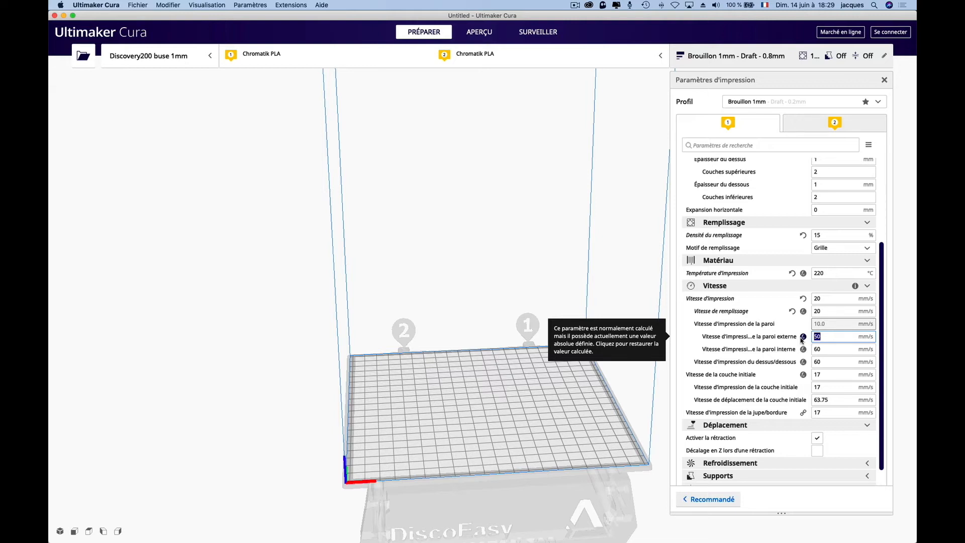
text(20)
key(Tab)
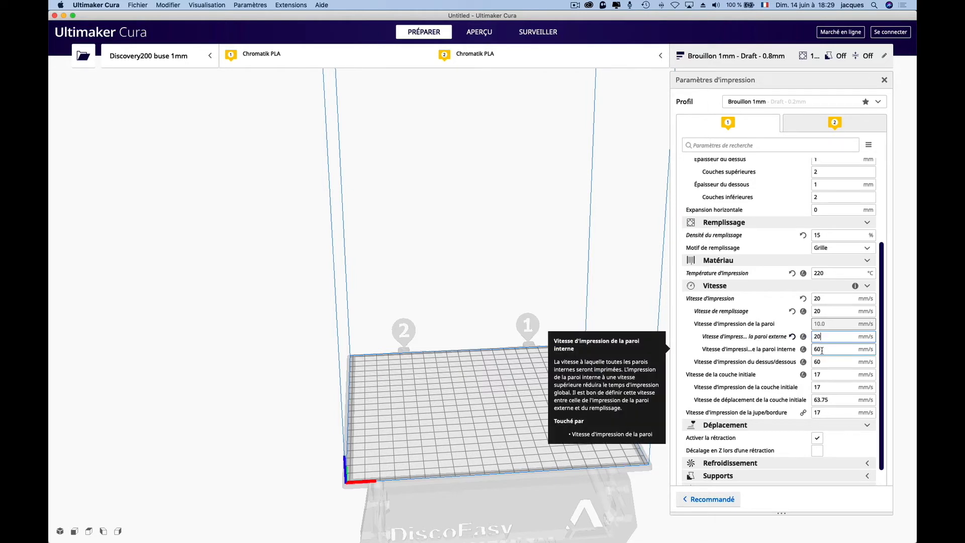
text(40)
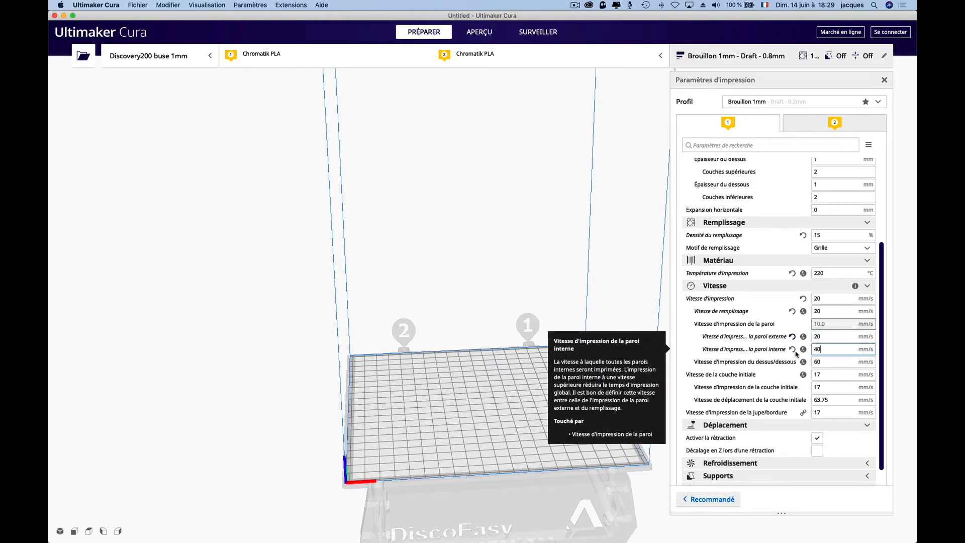
- Set the top/bottom speed and the skirt/brim speed to 10 mm/s
click(824, 362)
key(Tab)
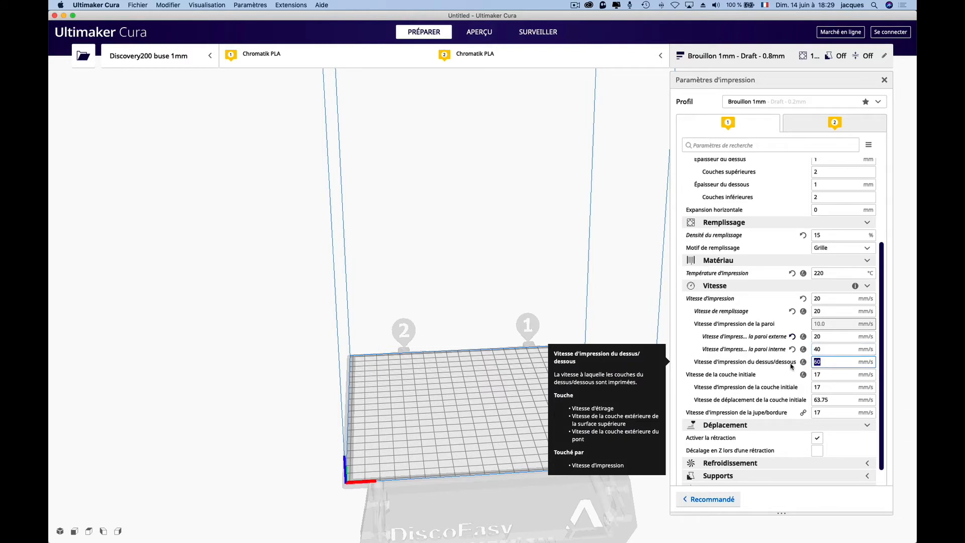
text(10)
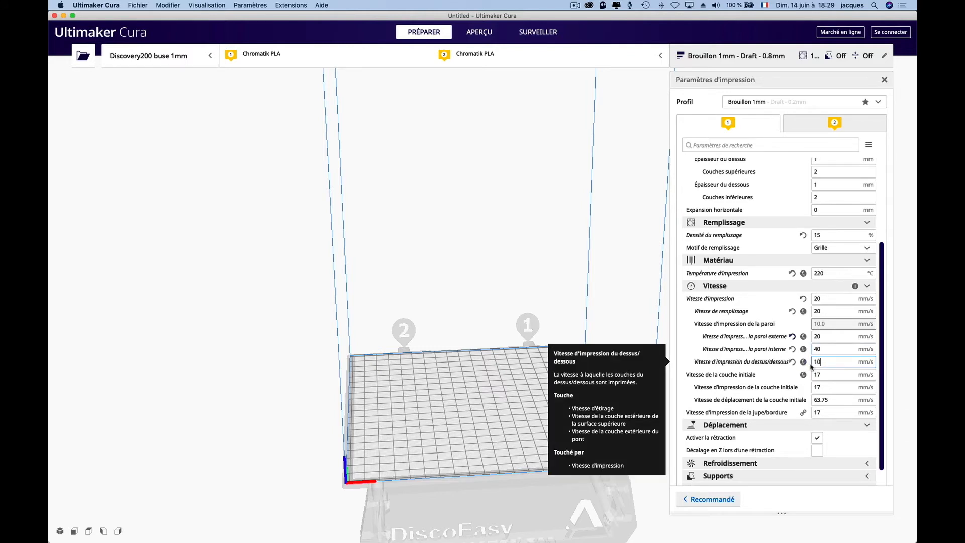
scroll(830, 376, down, 2)
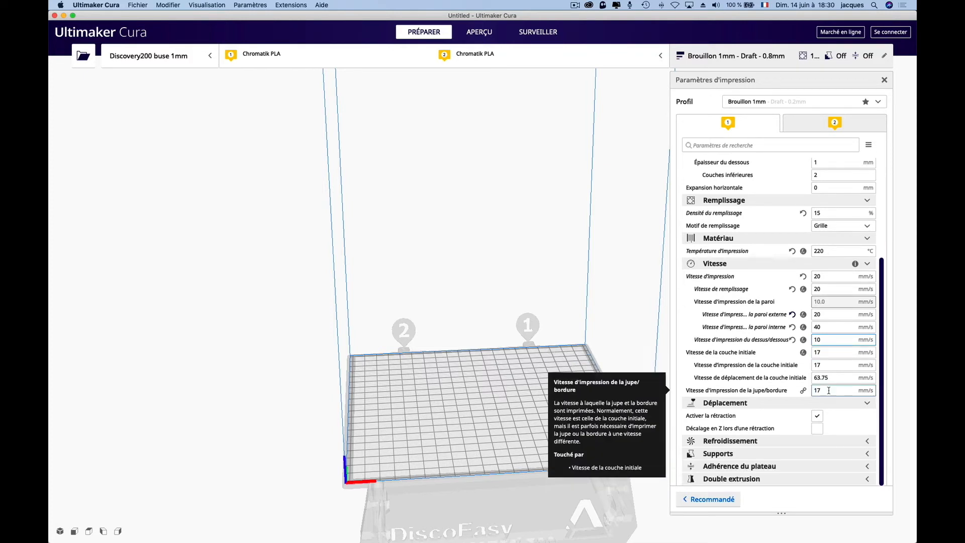
drag(827, 391, 806, 393)
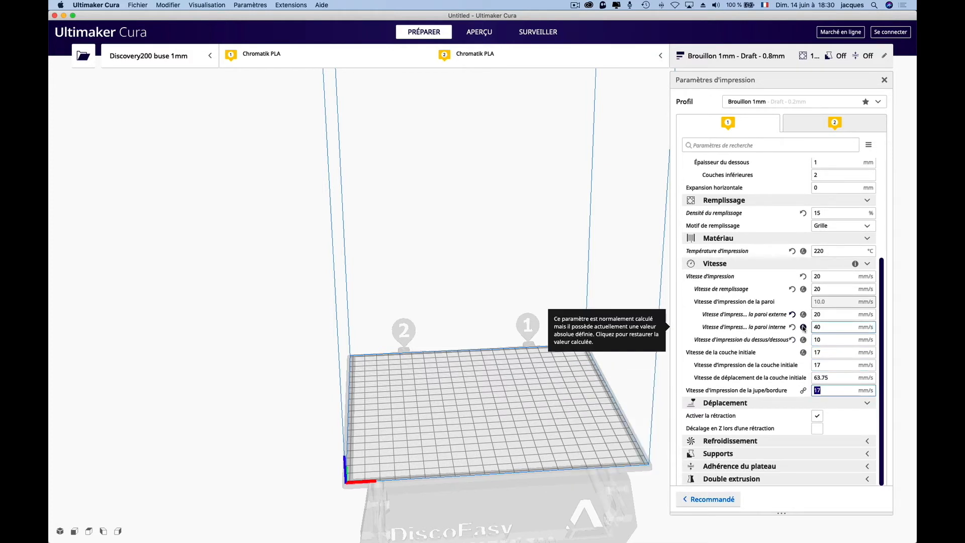
text(10)
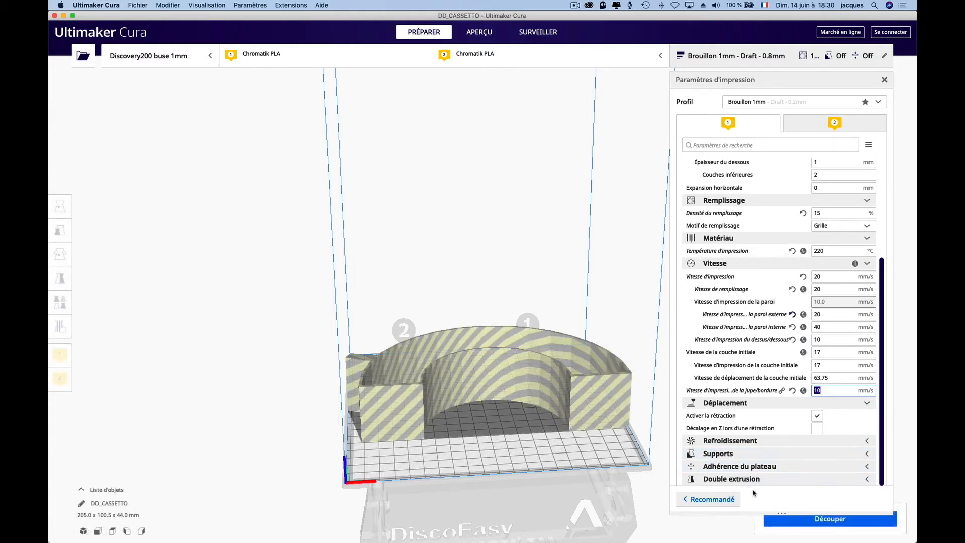
- Select the DD_CASSETTO model and rotate it about its vertical axis on the build plate
click(560, 393)
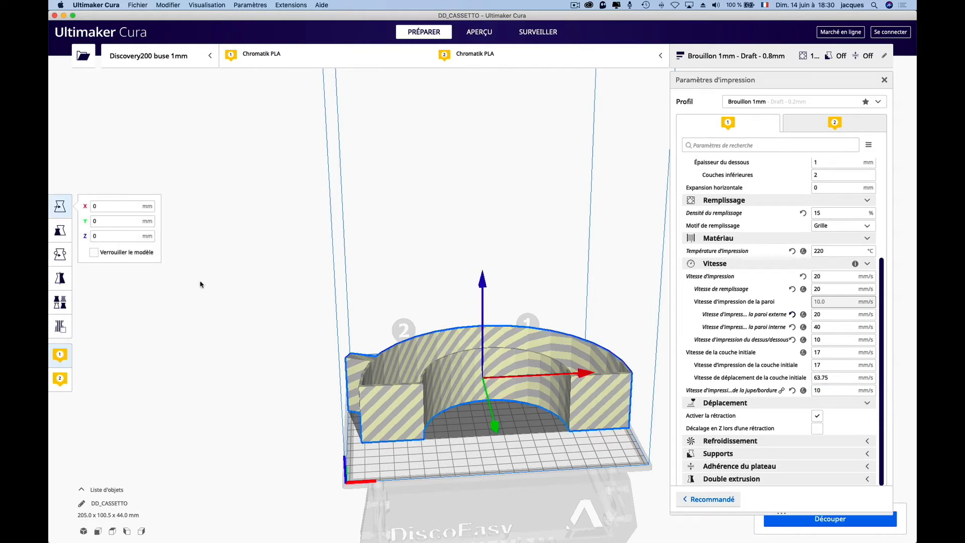
click(60, 254)
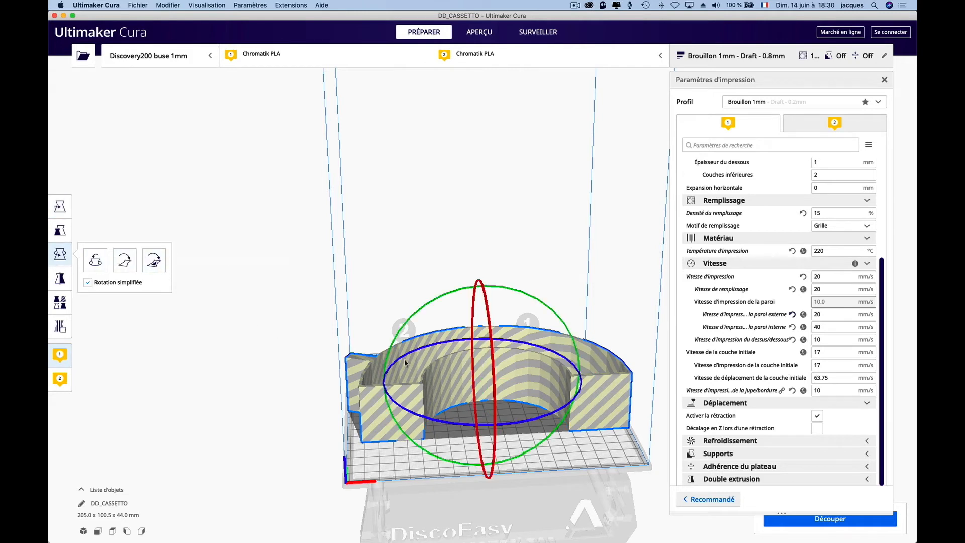
drag(413, 414, 495, 418)
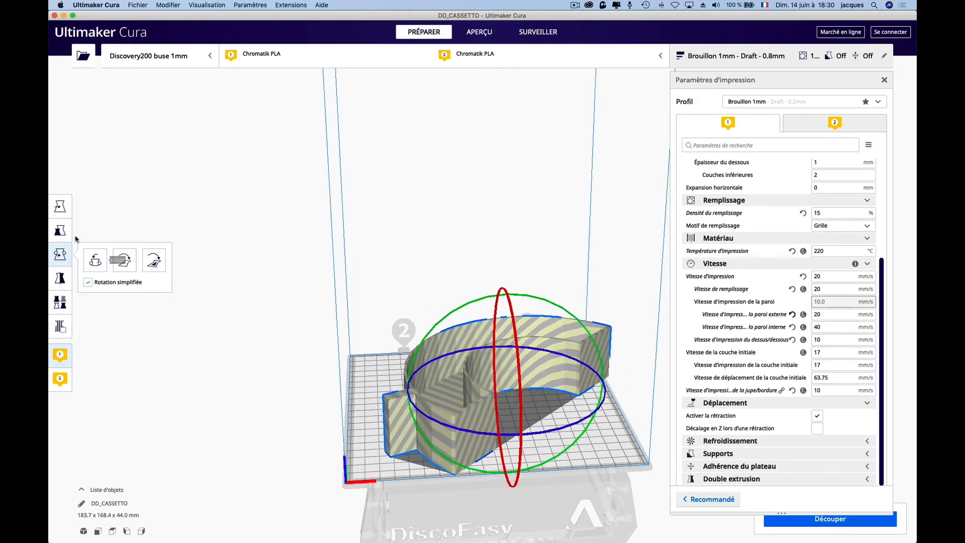
- Move the model to about X -2.8 mm and Y 5.7 mm so it fits on the build plate
click(61, 210)
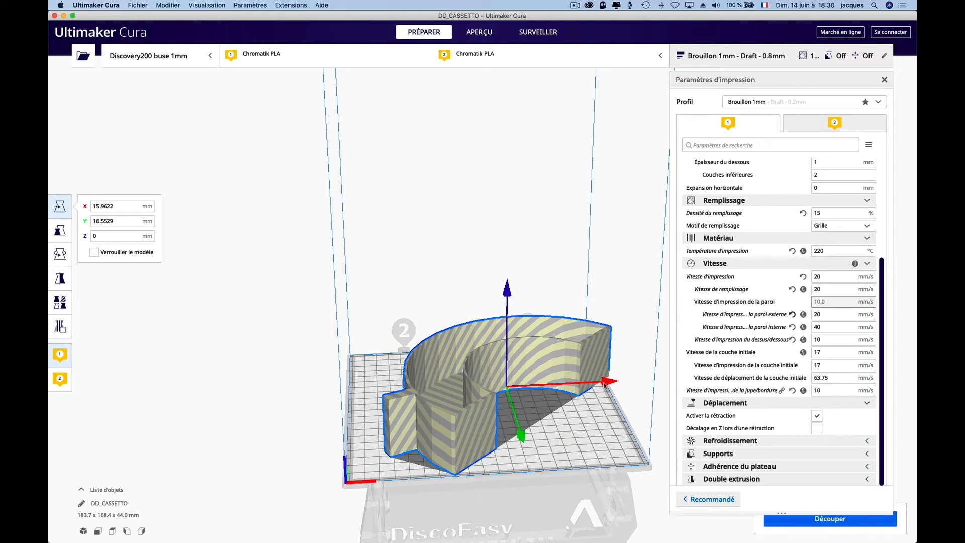
drag(605, 383, 583, 417)
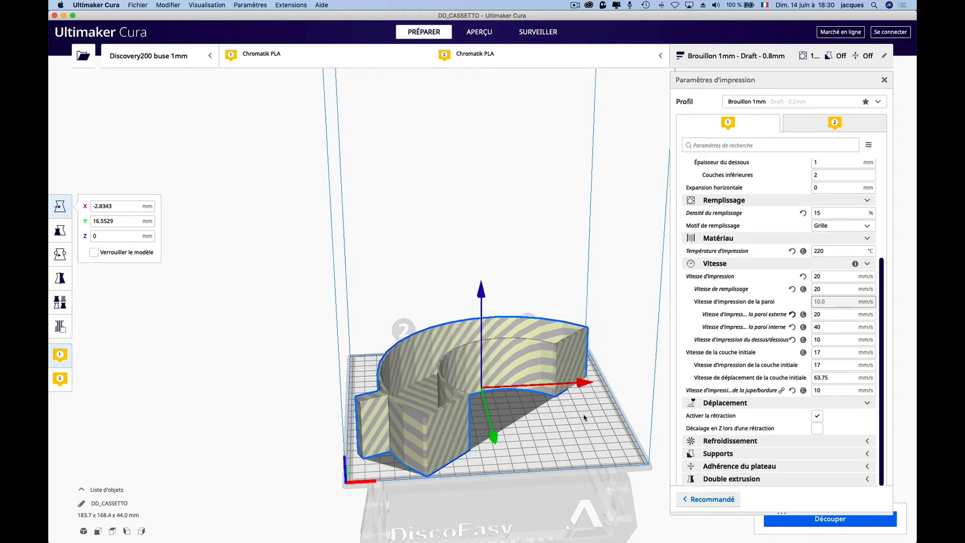
click(590, 431)
right_drag(597, 427, 599, 515)
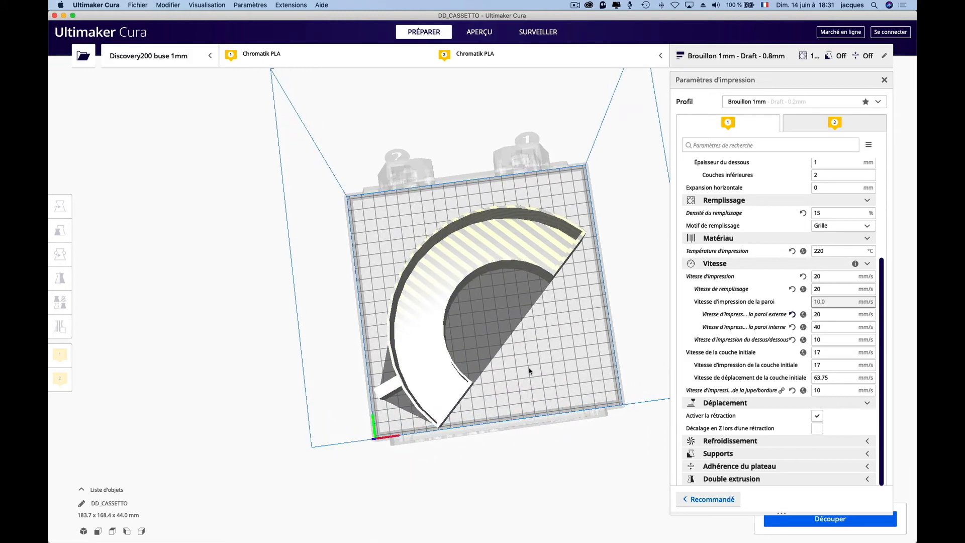
click(436, 261)
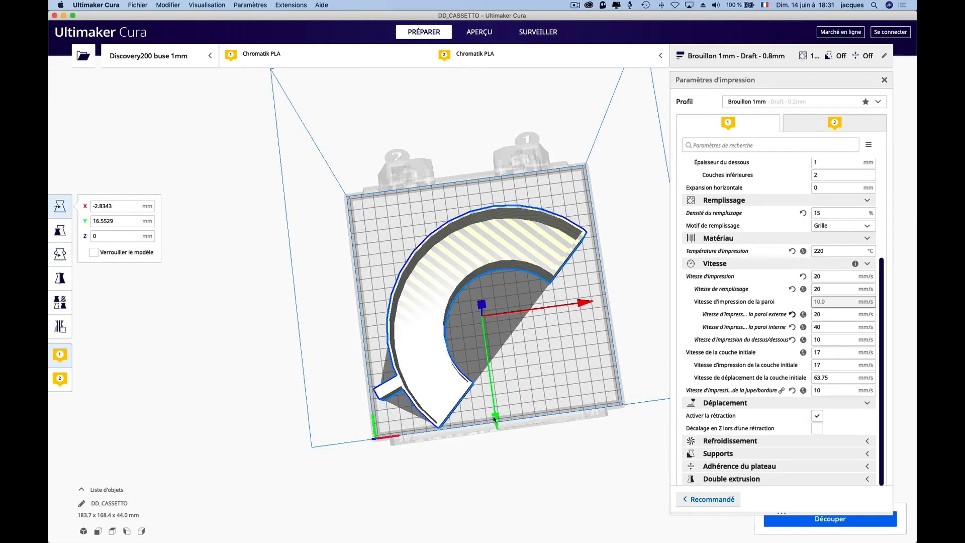
drag(497, 425, 500, 402)
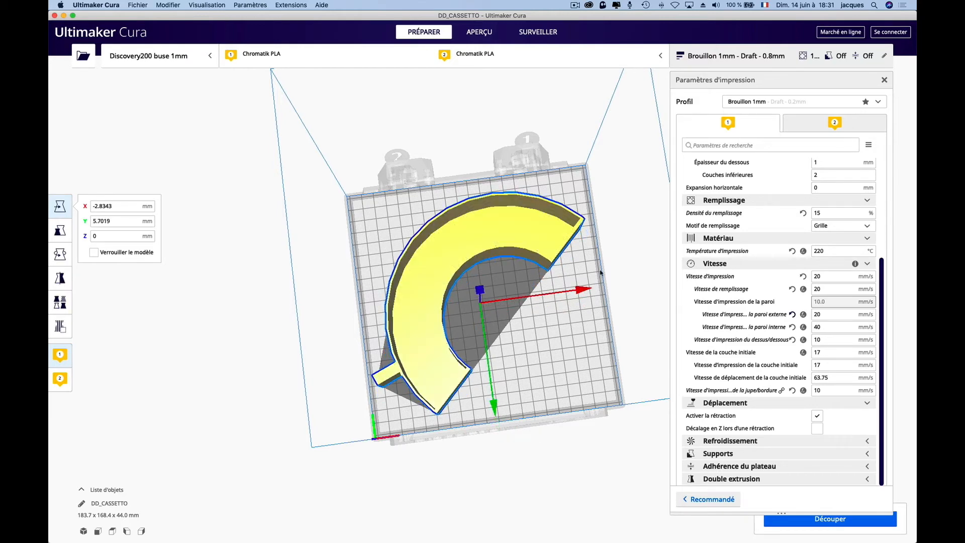
- Slice the model with the Brouillon 1mm profile
right_drag(568, 378, 550, 319)
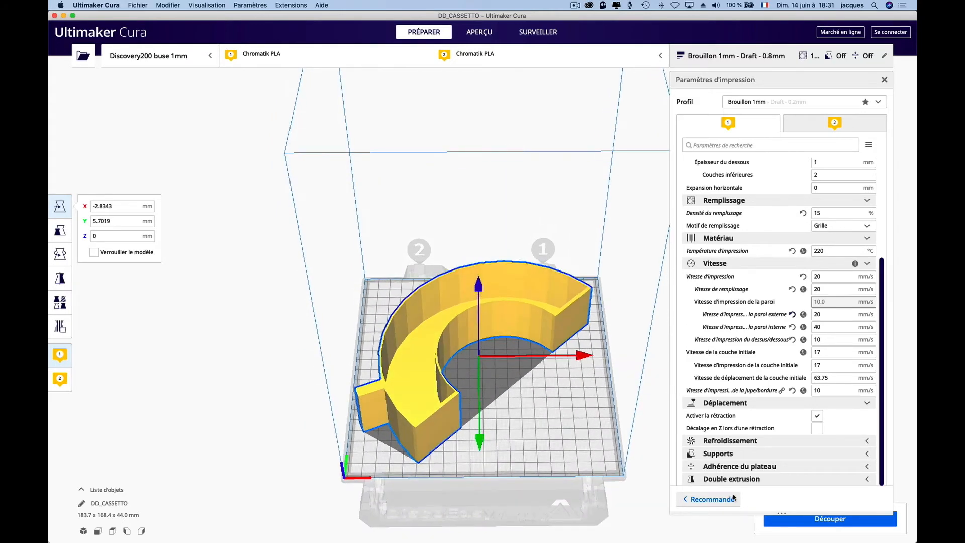
click(825, 522)
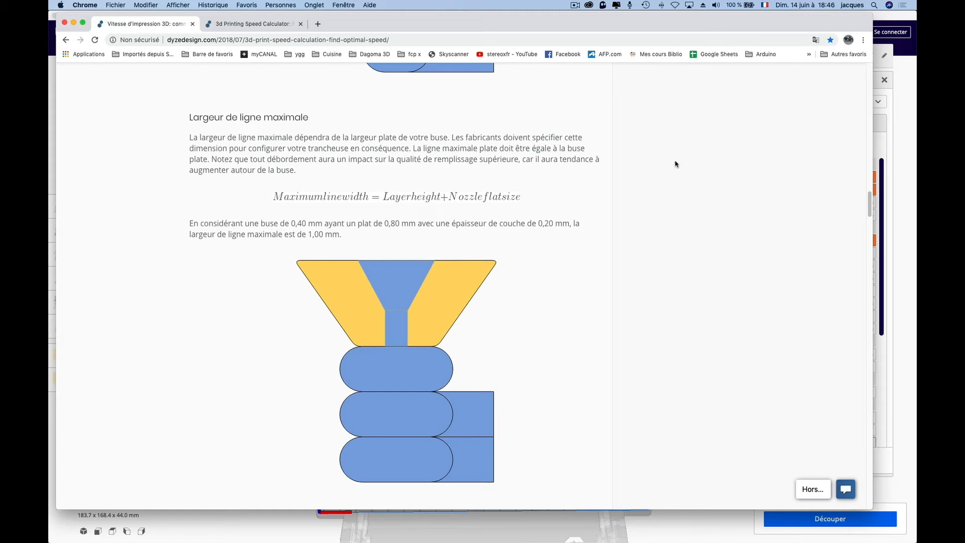
- Switch to the 3d Printing Speed Calculator tab in Chrome, calculate the maximum print speed, and return to Cura
click(267, 23)
scroll(367, 245, down, 3)
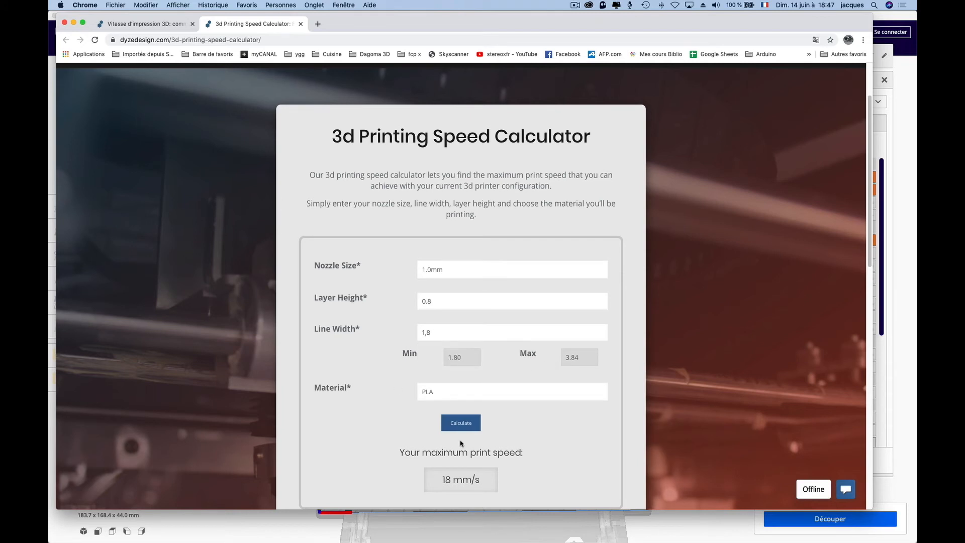
click(460, 425)
click(642, 516)
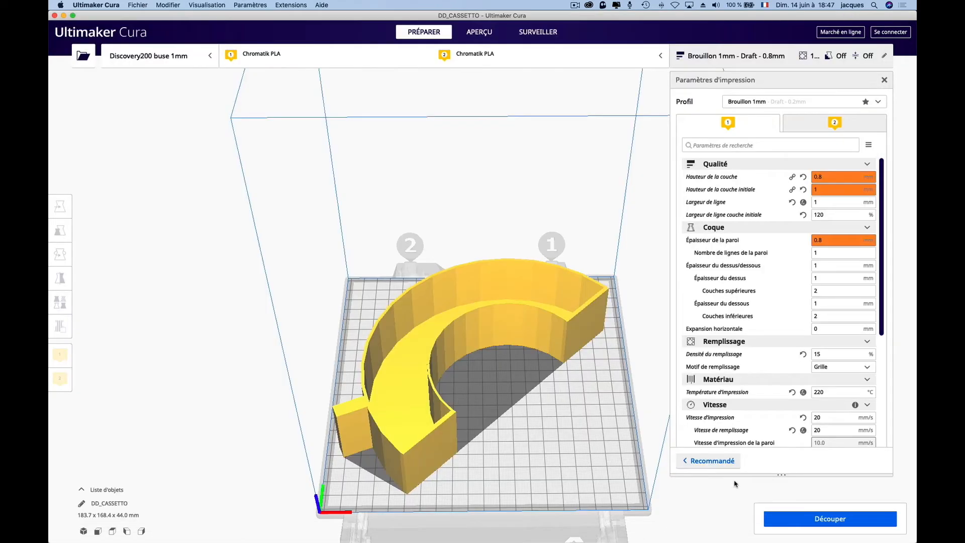
- Review the speed settings and slice the model again
scroll(788, 355, down, 1)
scroll(788, 358, down, 7)
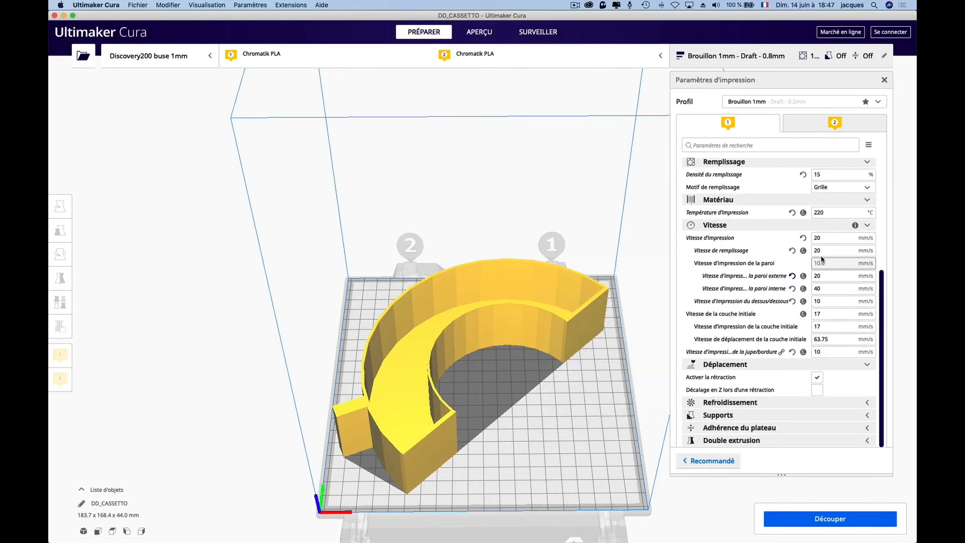
scroll(784, 340, up, 7)
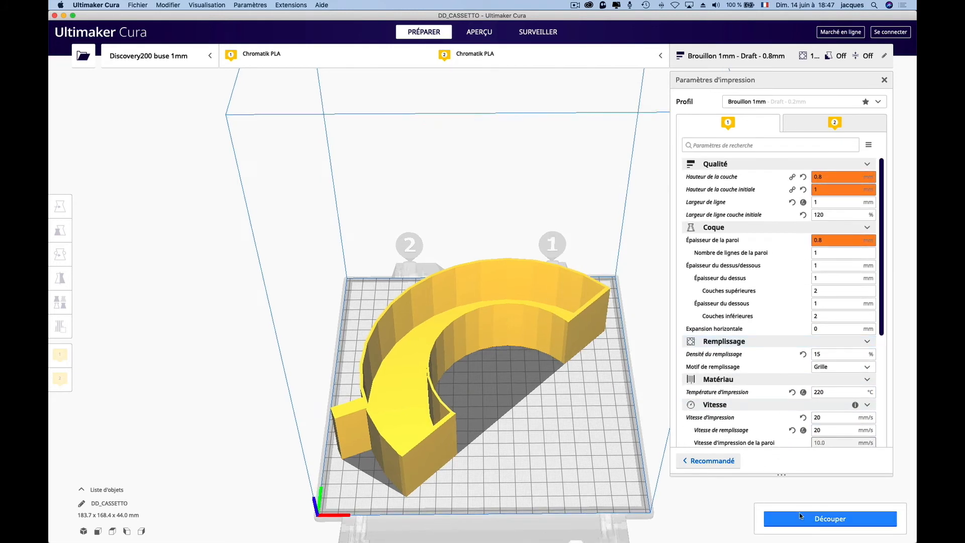
click(814, 520)
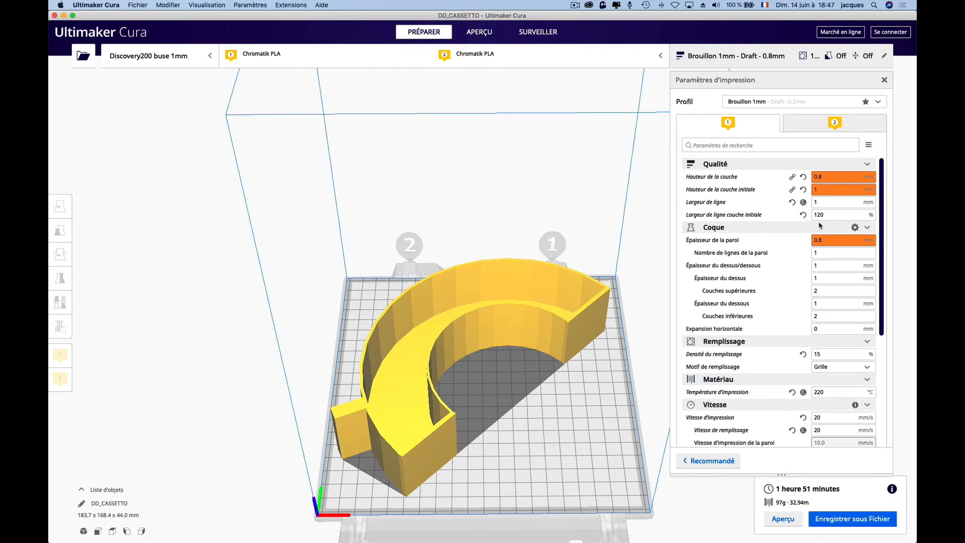
- Set the line width to 1.8 mm and re-slice the model
mouse_move(824, 203)
drag(824, 203, 800, 205)
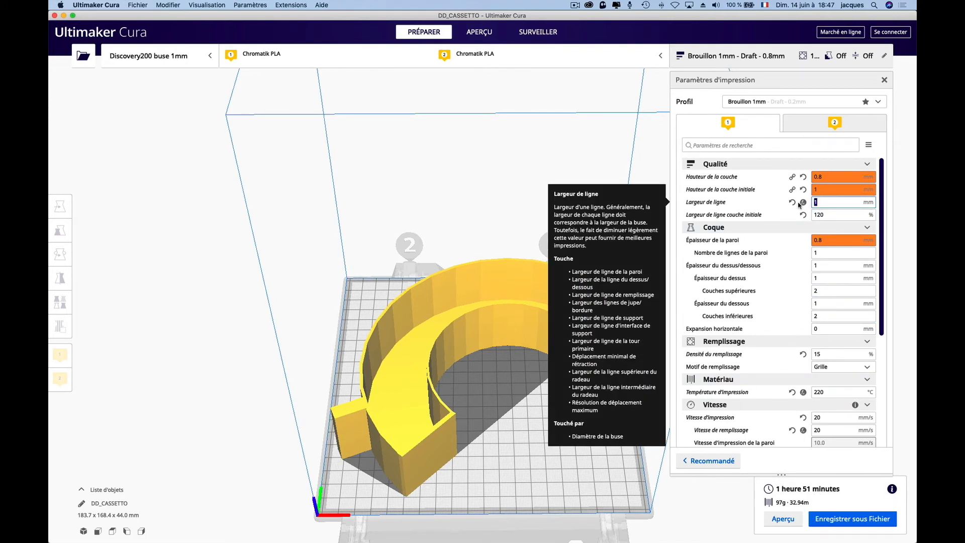
text(1)
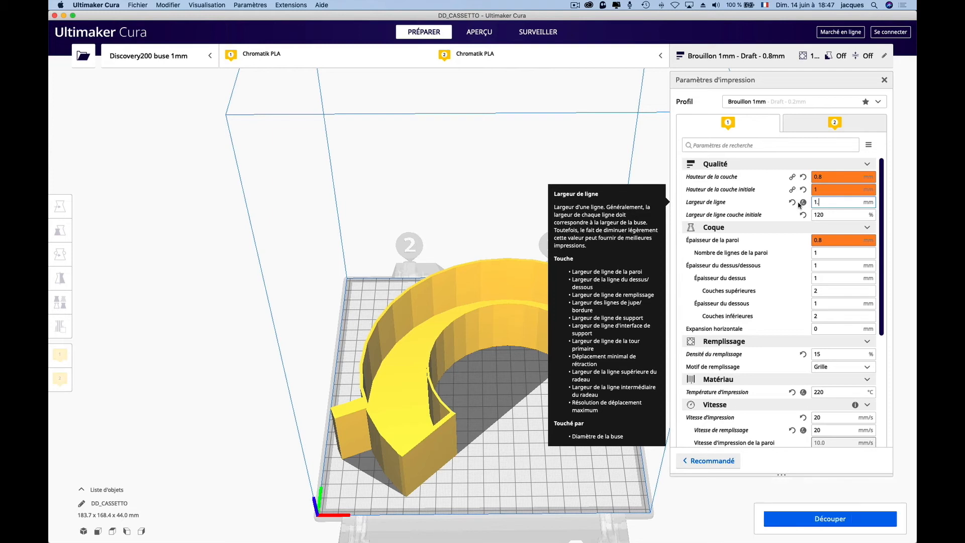
text(.8)
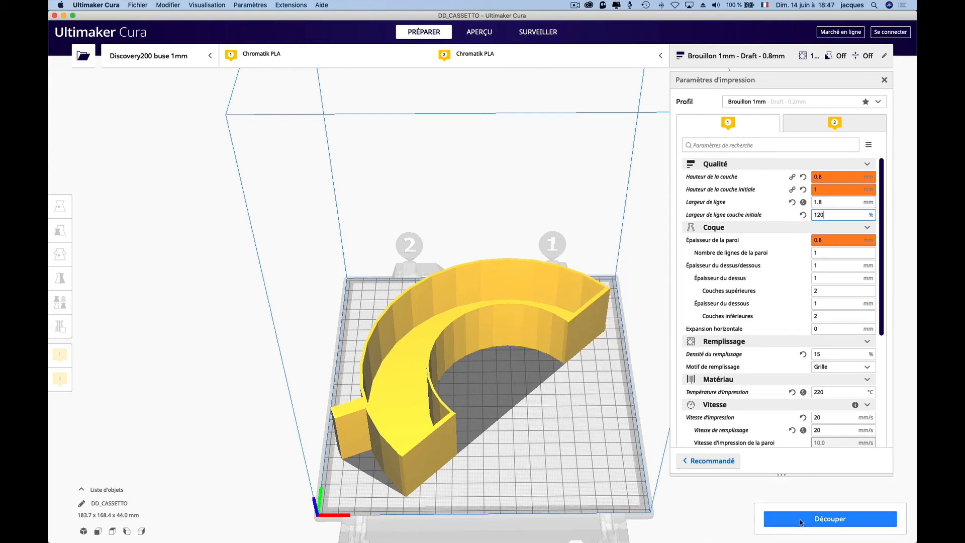
click(815, 520)
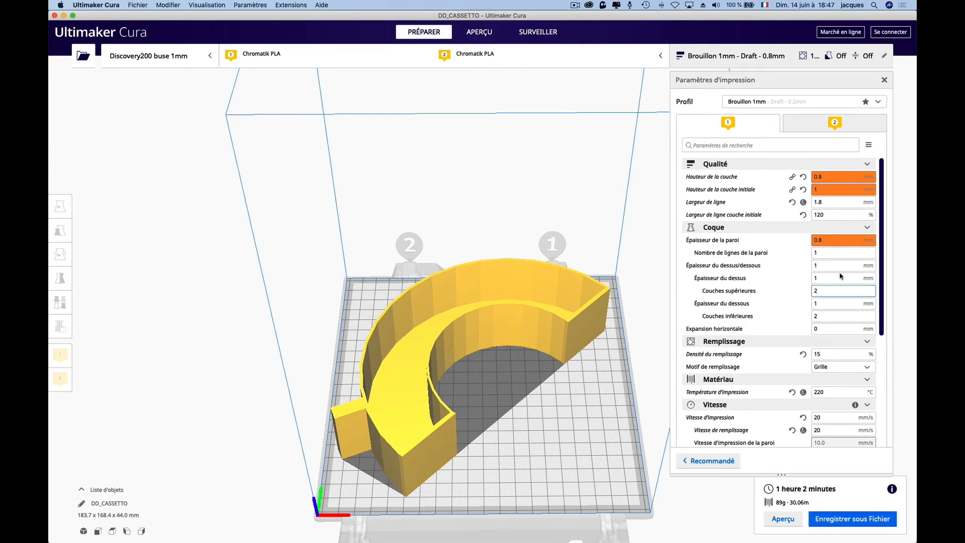
- Set the line width back to 1 mm
click(823, 202)
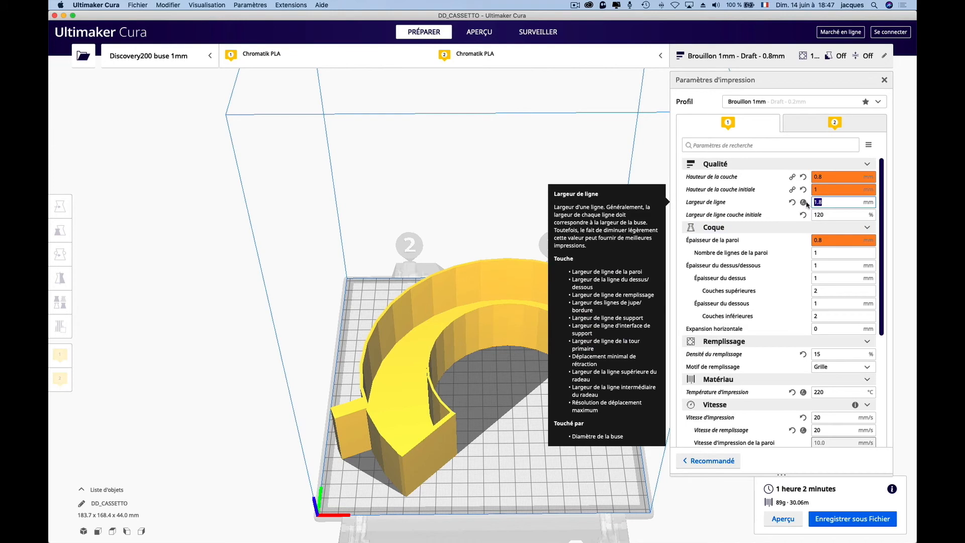
text(1)
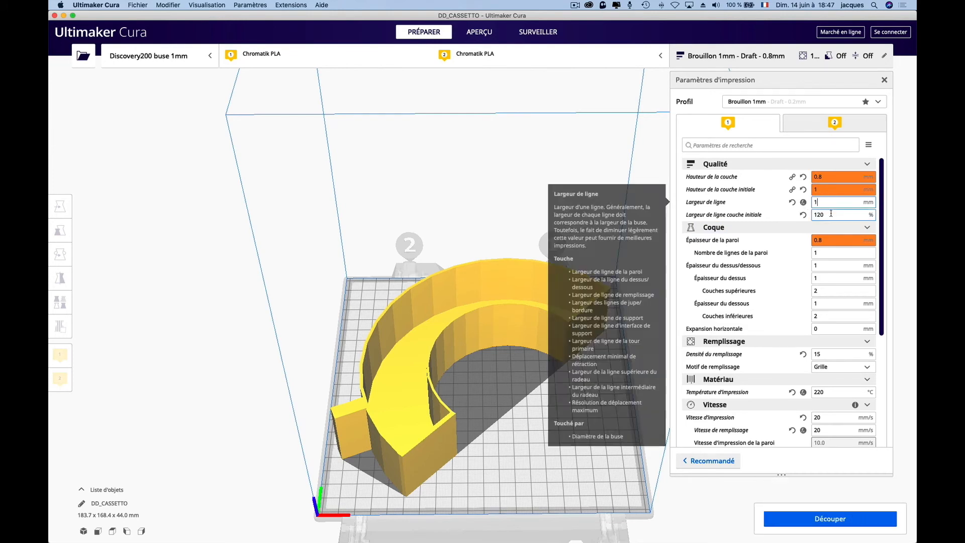